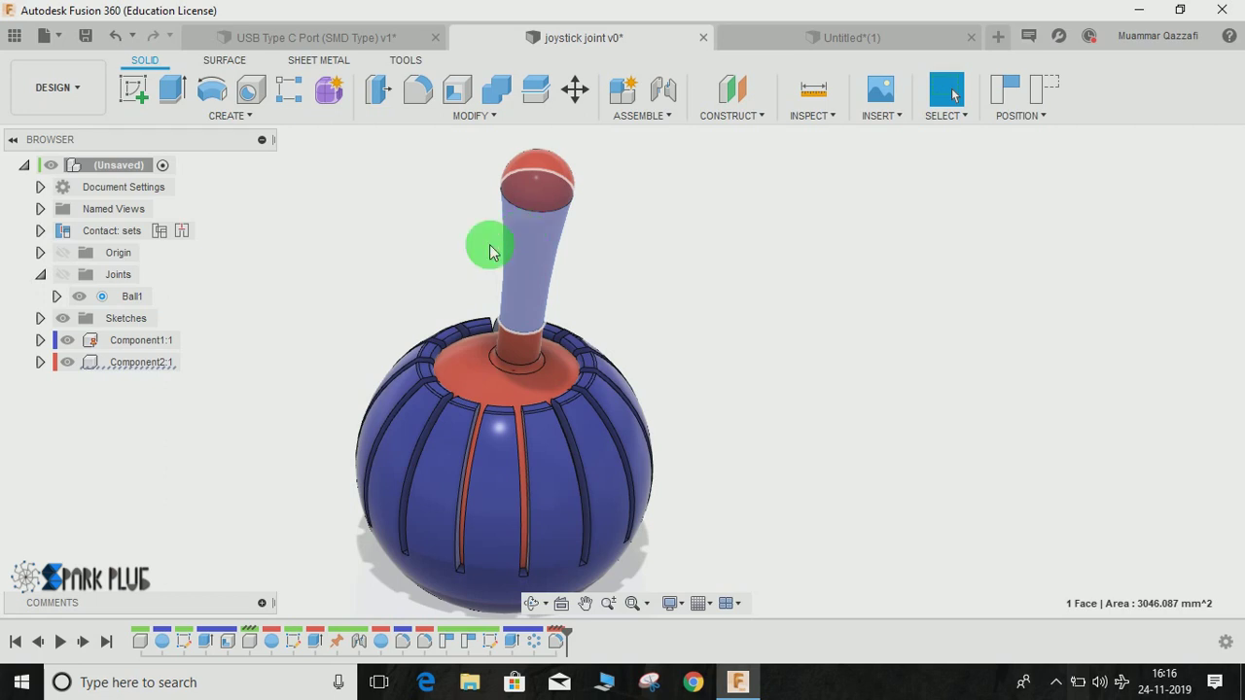
# Swing the finished joystick handle on its ball joint, then create a new empty design.
pyautogui.click(684, 216)
pyautogui.moveTo(519, 356); pyautogui.dragTo(500, 322)
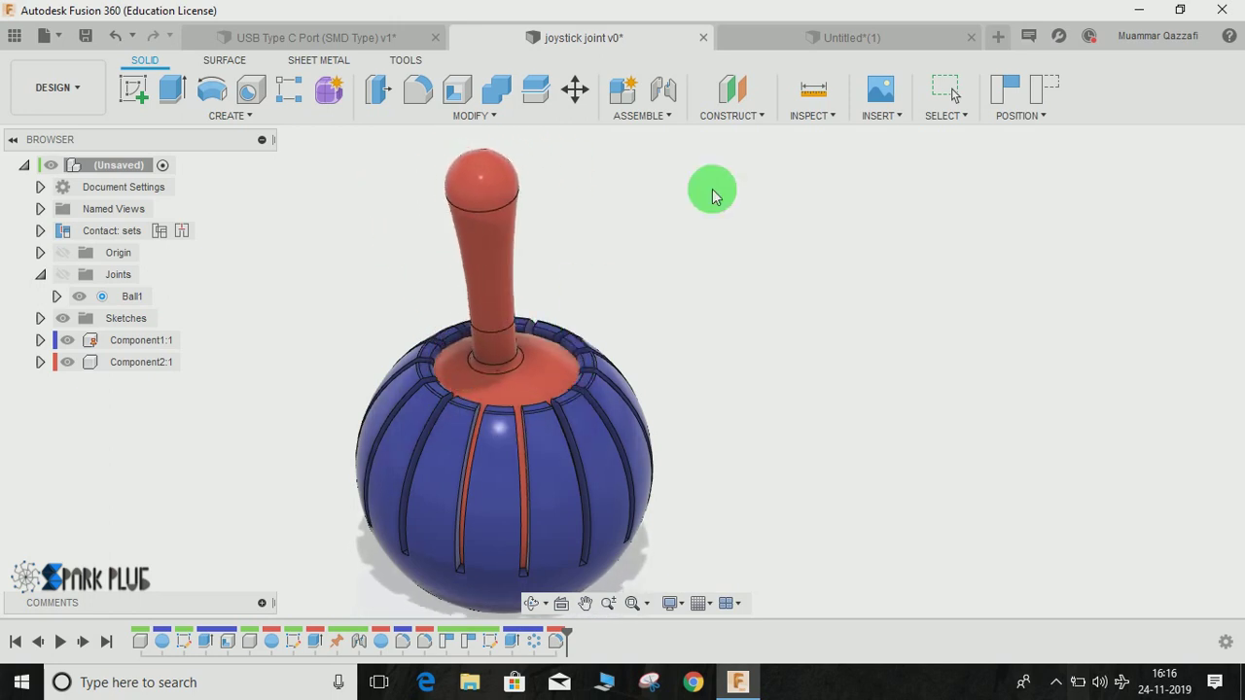
pyautogui.click(1002, 38)
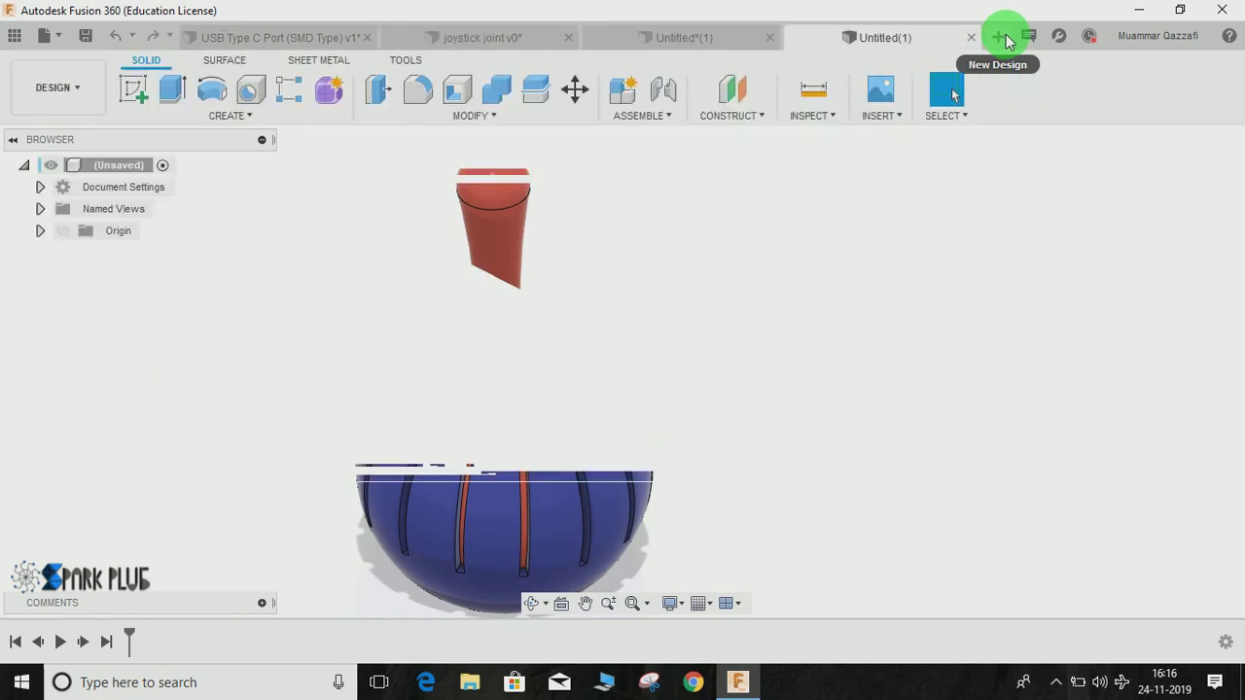
# Back in the joystick design, swing the handle left, right and upright to test the joint.
pyautogui.click(417, 34)
pyautogui.moveTo(411, 485); pyautogui.dragTo(476, 314)
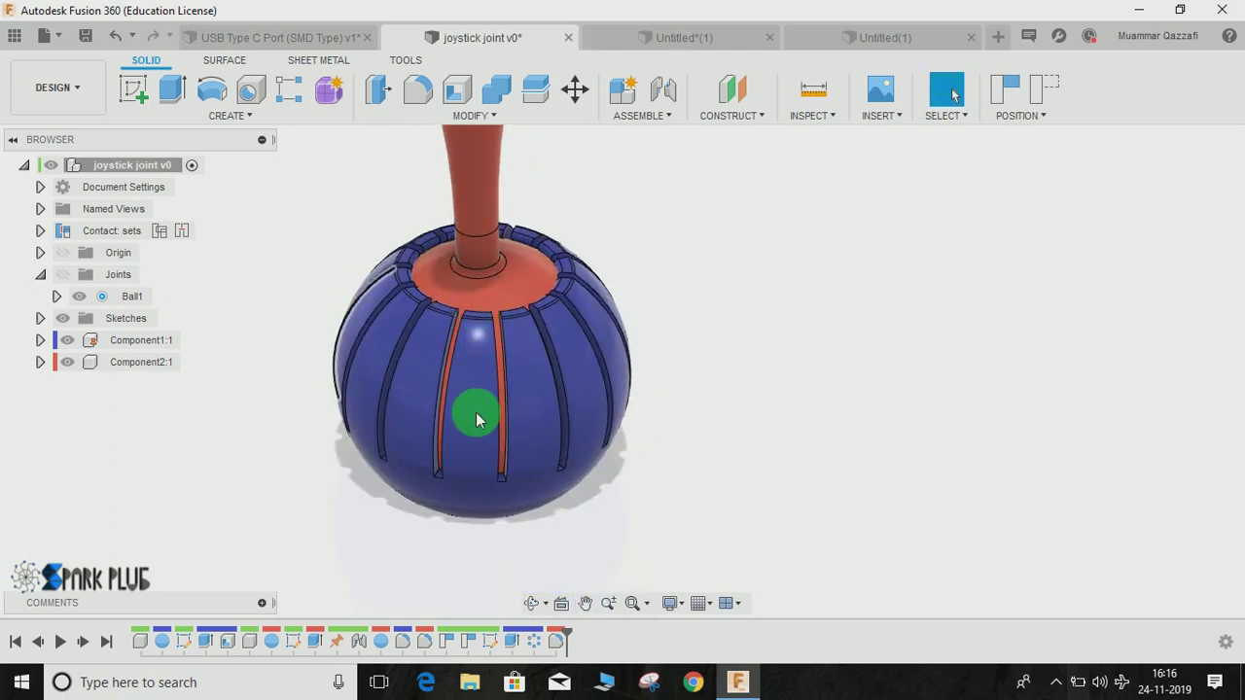
pyautogui.moveTo(516, 404); pyautogui.dragTo(686, 182)
pyautogui.moveTo(533, 226); pyautogui.dragTo(495, 319)
pyautogui.click(948, 48)
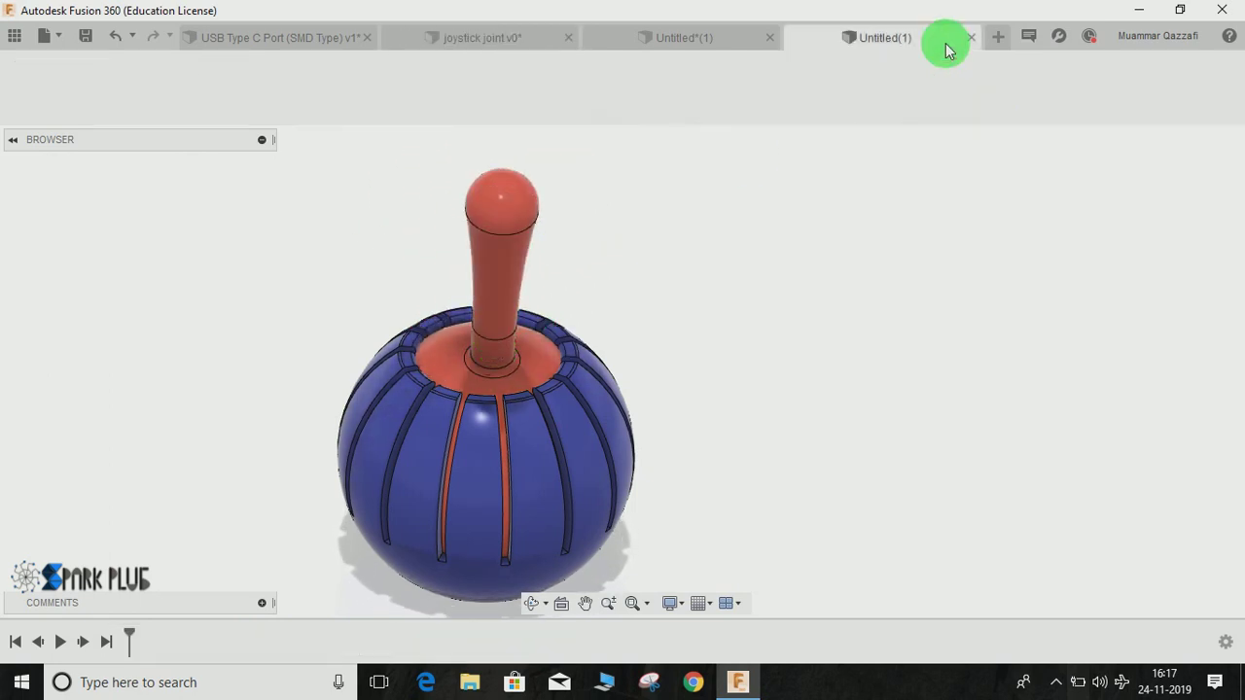
# In the new design, start a sphere on the ground plane centred at the origin.
pyautogui.click(131, 92)
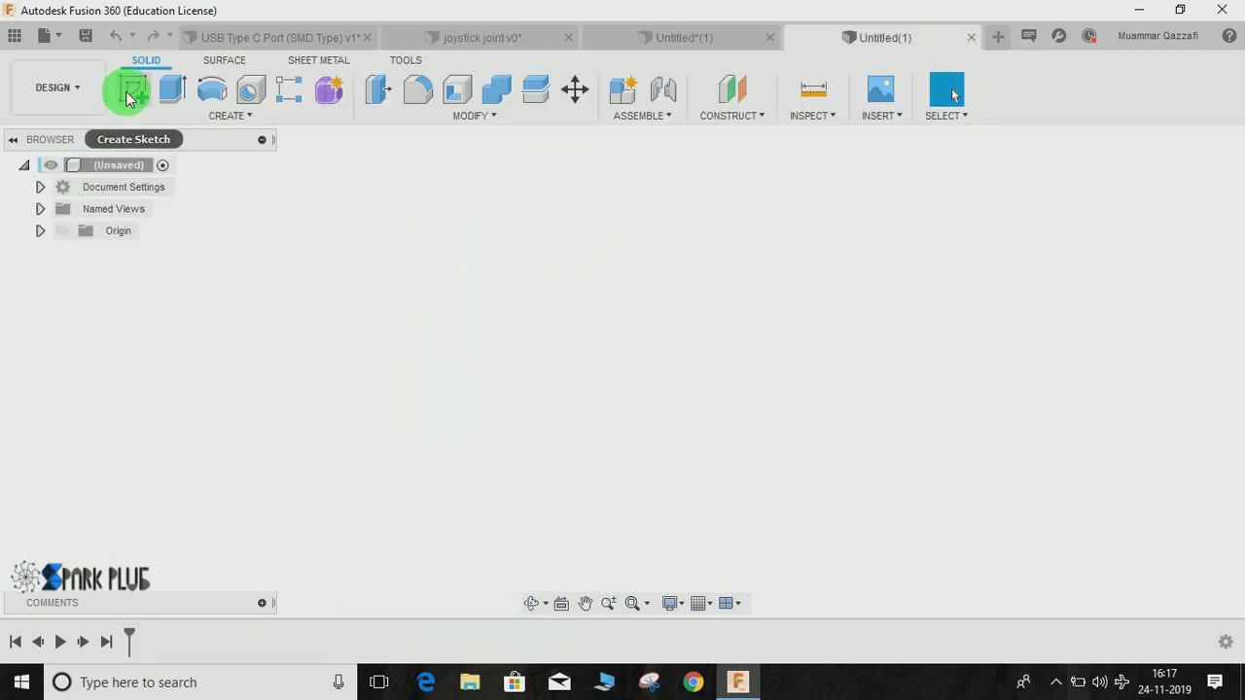
pyautogui.click(229, 114)
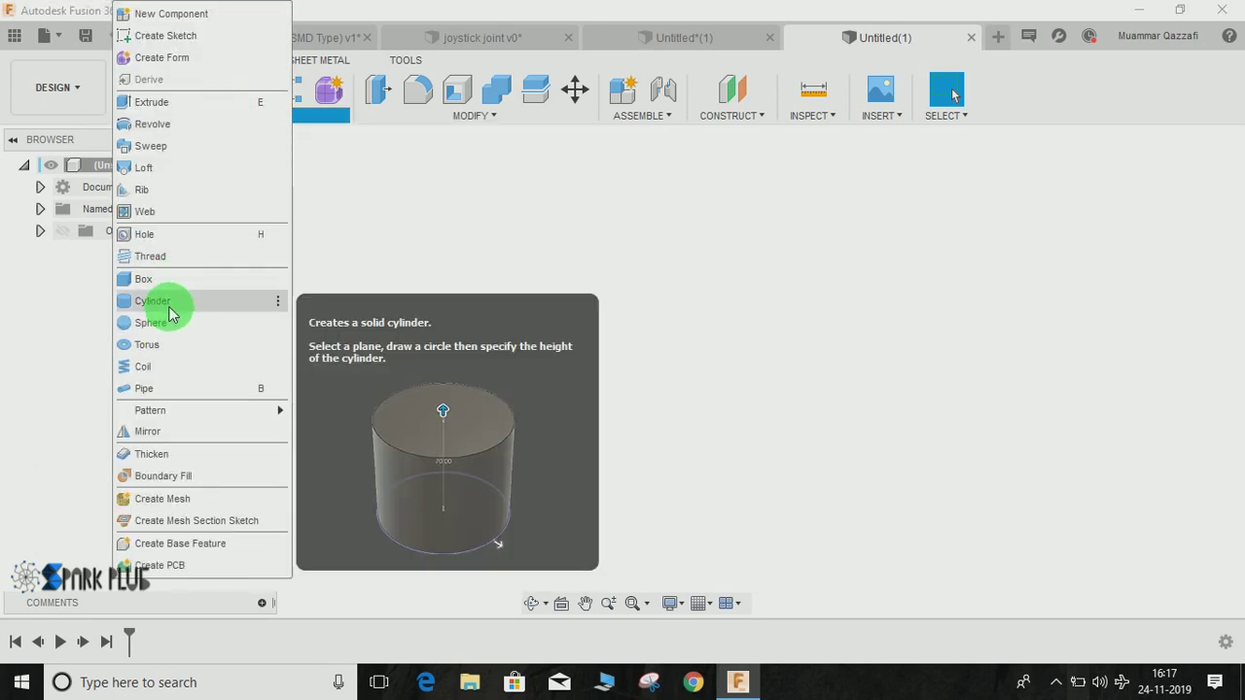
pyautogui.click(166, 326)
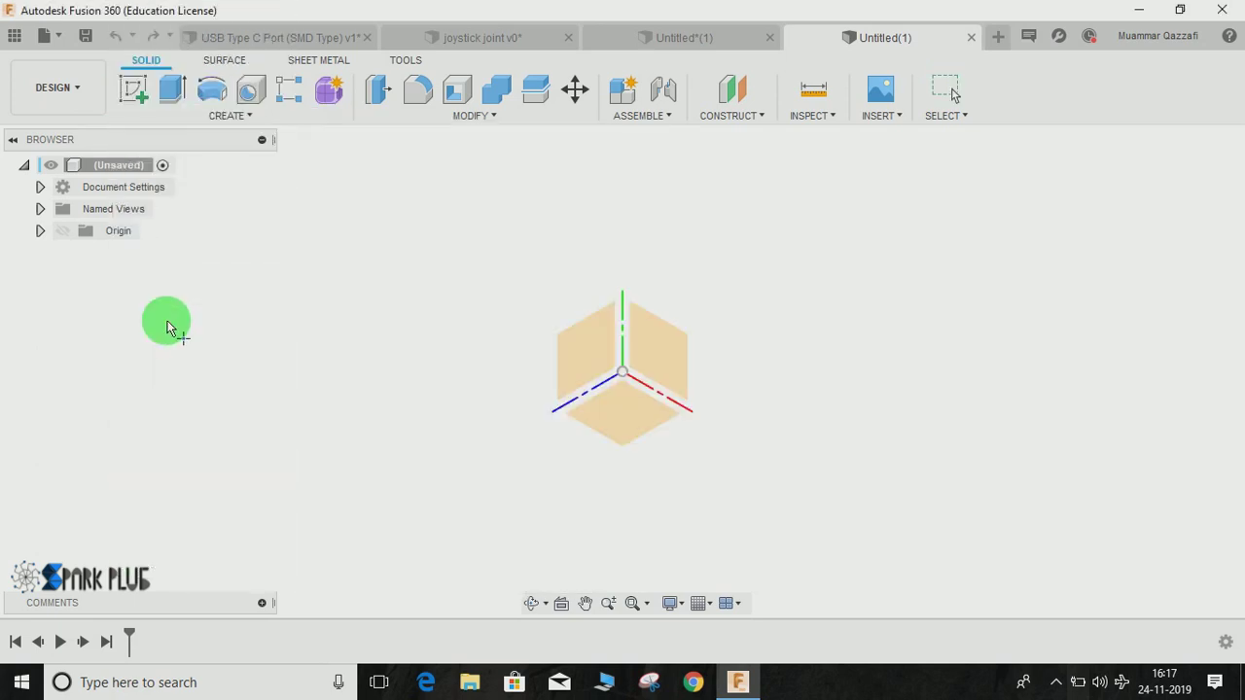
pyautogui.click(634, 422)
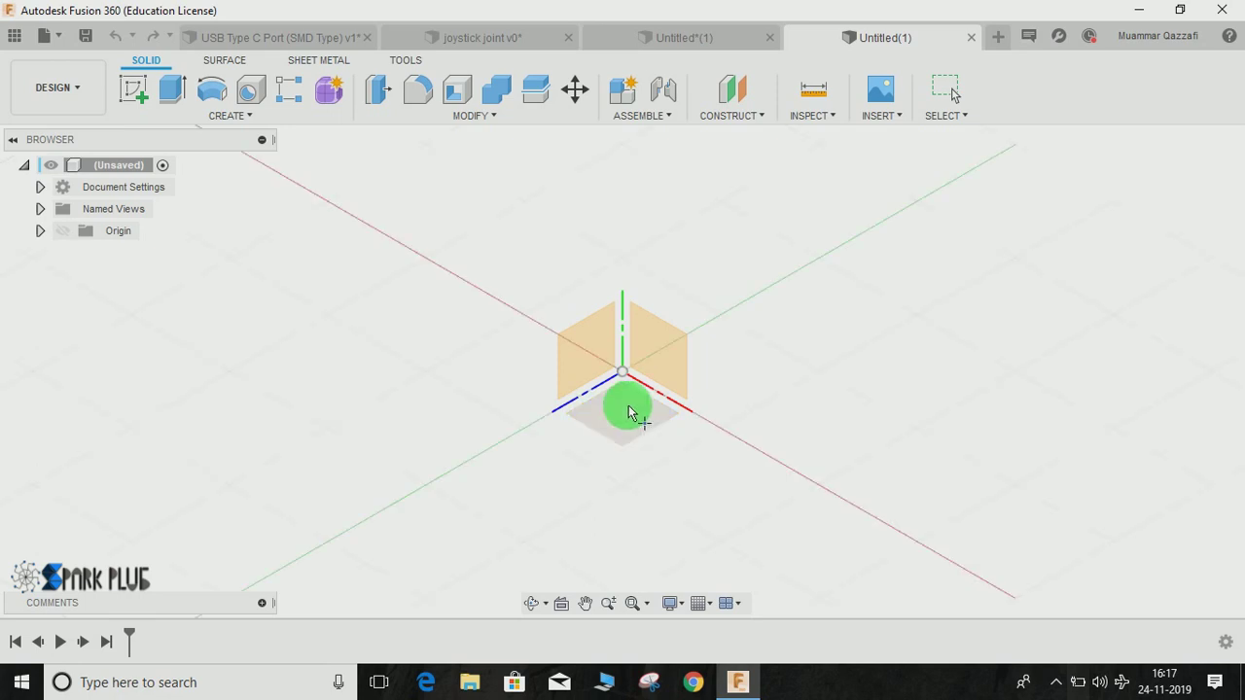
pyautogui.click(628, 405)
pyautogui.click(628, 380)
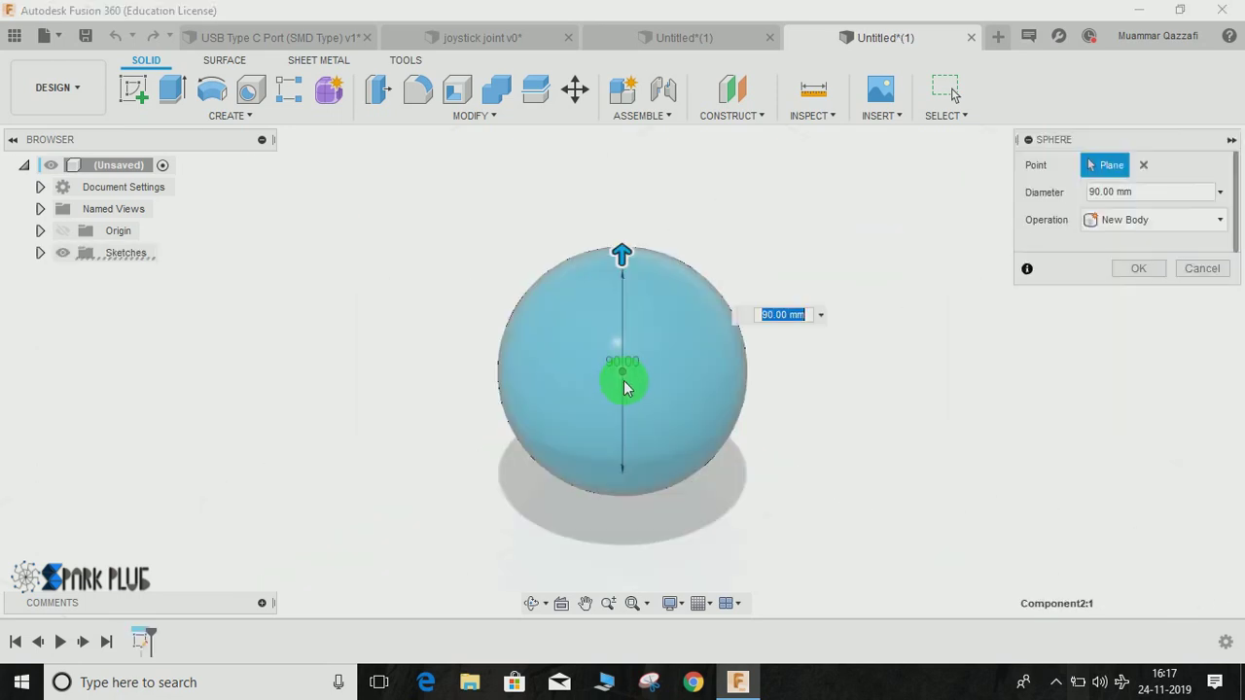
# Give the sphere a 100 mm diameter as a New Component and confirm it.
pyautogui.moveTo(1178, 192); pyautogui.dragTo(1023, 207)
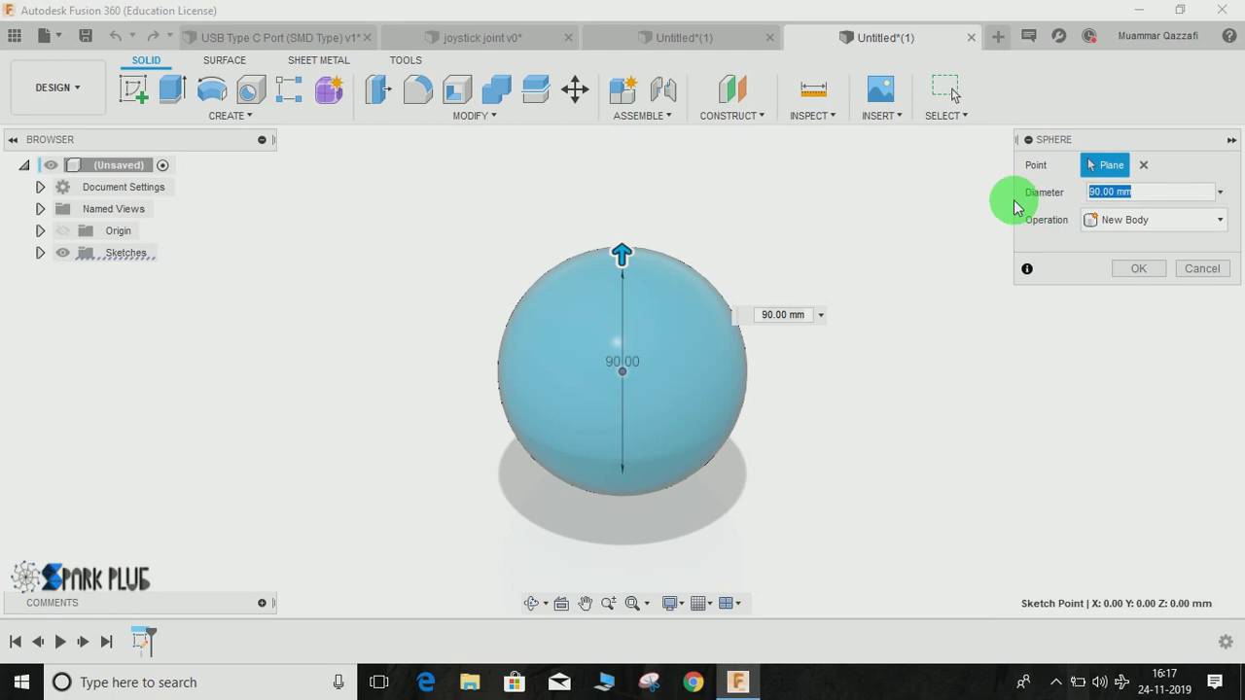
pyautogui.write('1000')
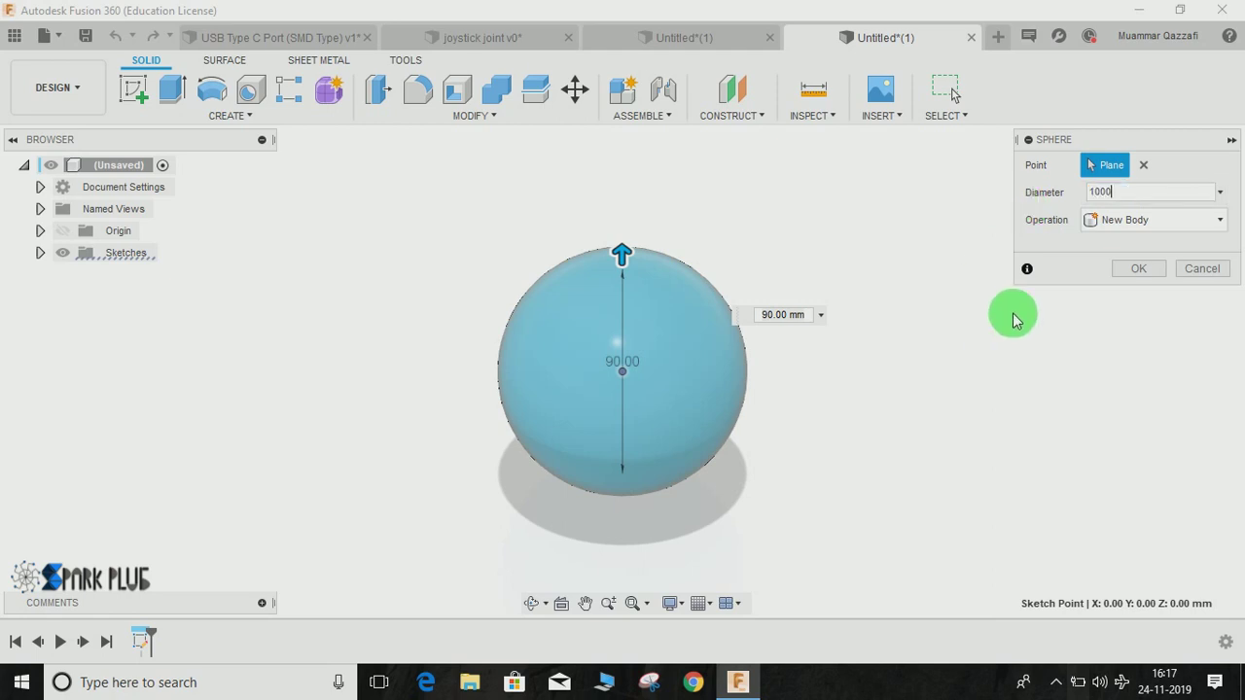
pyautogui.press('BackSpace')
pyautogui.click(1175, 222)
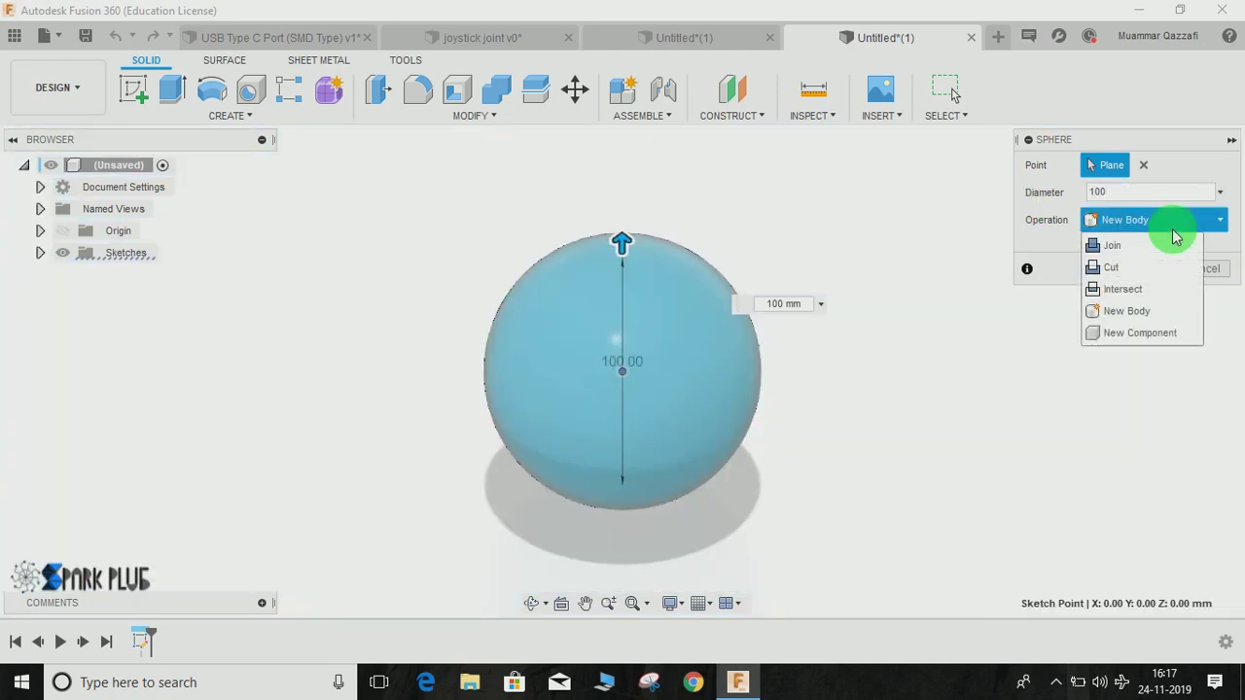
pyautogui.click(1128, 331)
pyautogui.click(1134, 270)
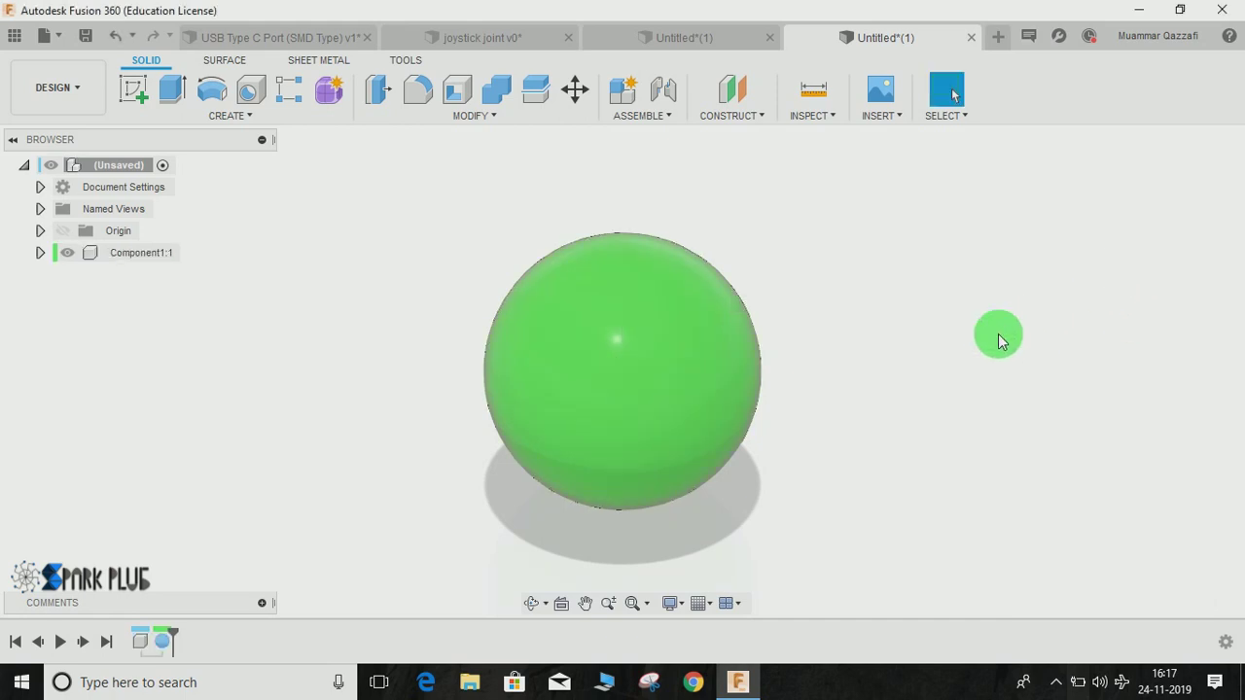
pyautogui.moveTo(992, 339); pyautogui.dragTo(769, 389, button='middle')
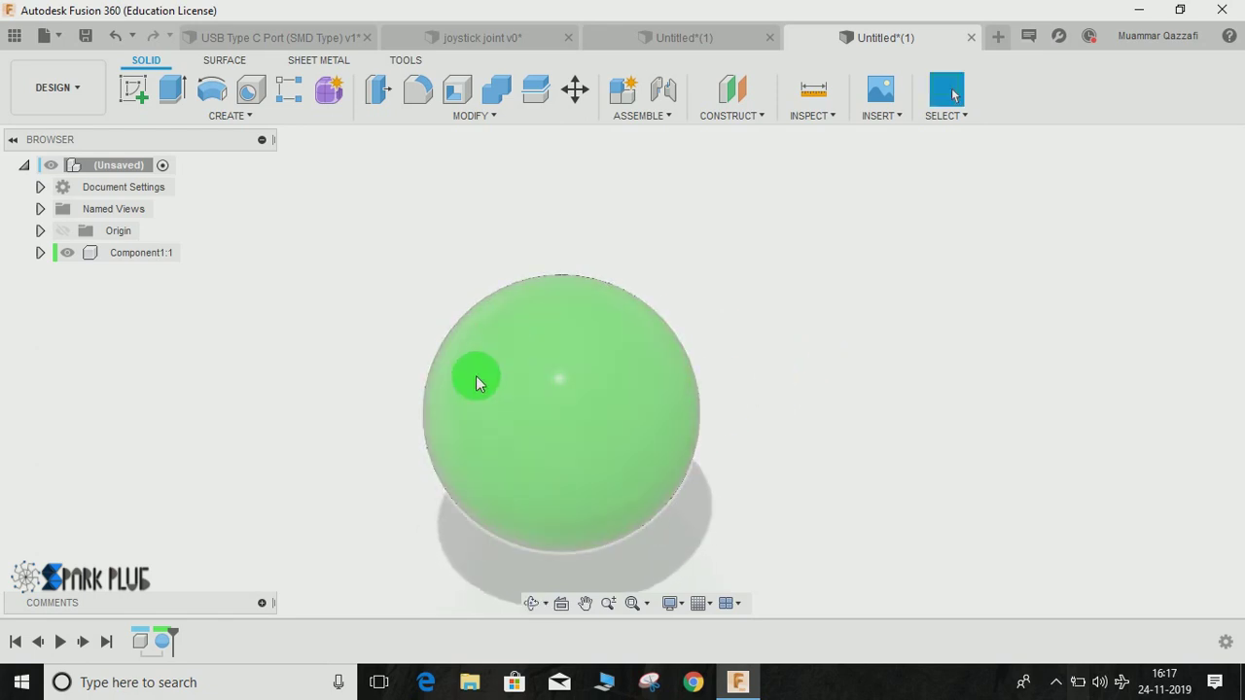
# Sketch a rectangle over the sphere top on the upright plane, its bottom edge 35 mm above centre.
pyautogui.click(126, 98)
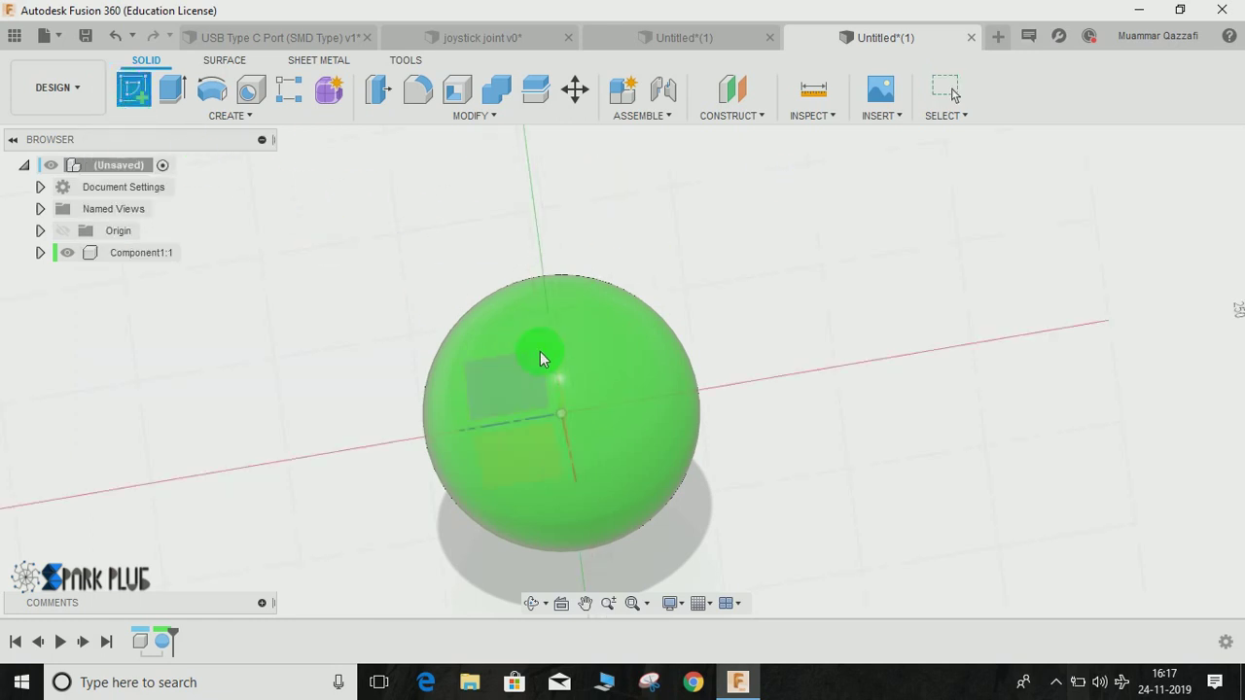
pyautogui.click(512, 379)
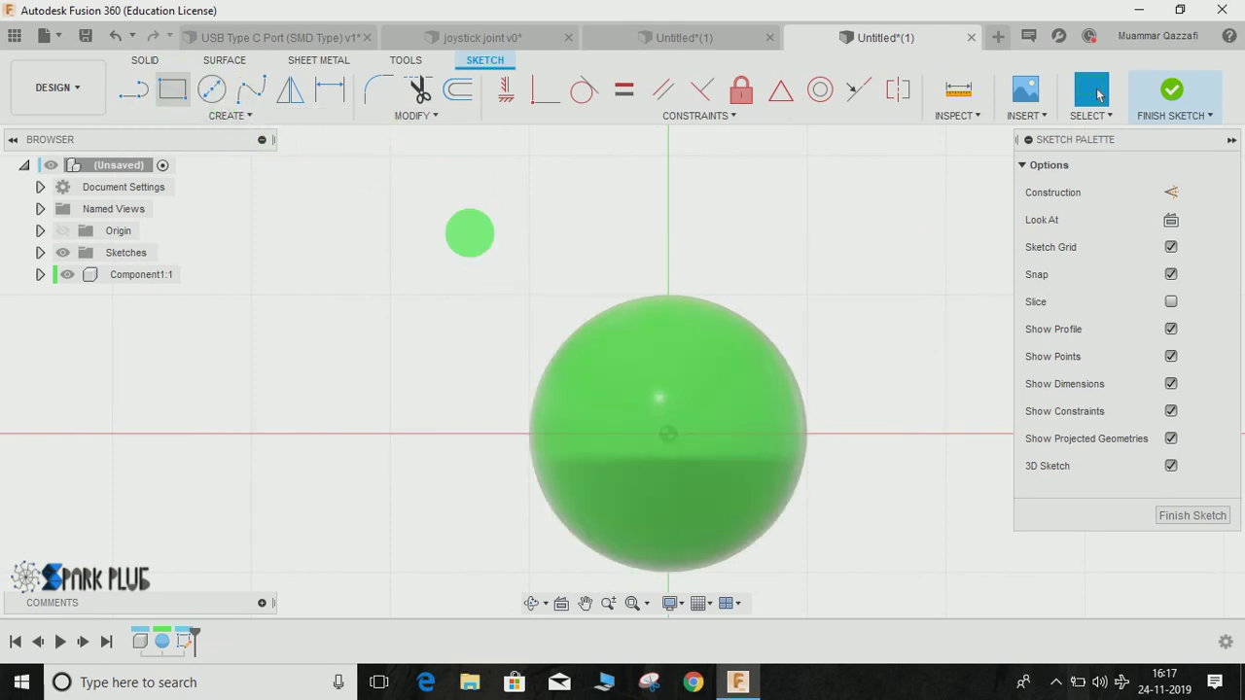
pyautogui.click(178, 93)
pyautogui.click(457, 229)
pyautogui.click(858, 333)
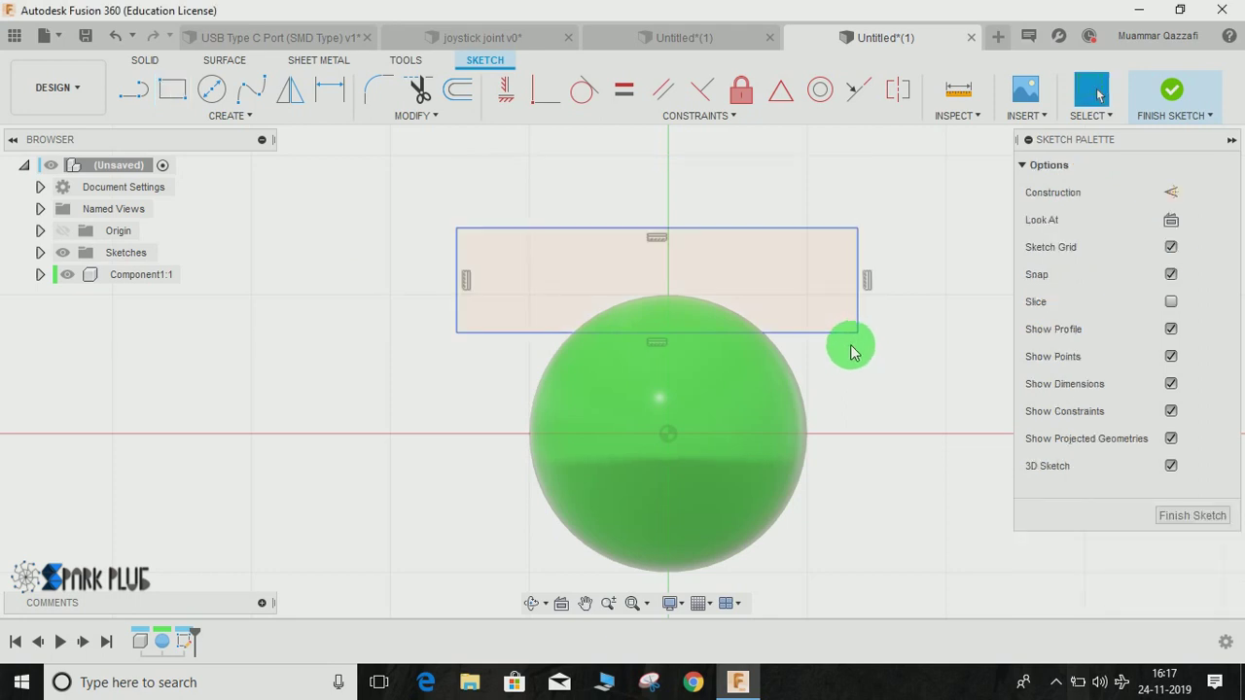
pyautogui.press('d')
pyautogui.click(666, 434)
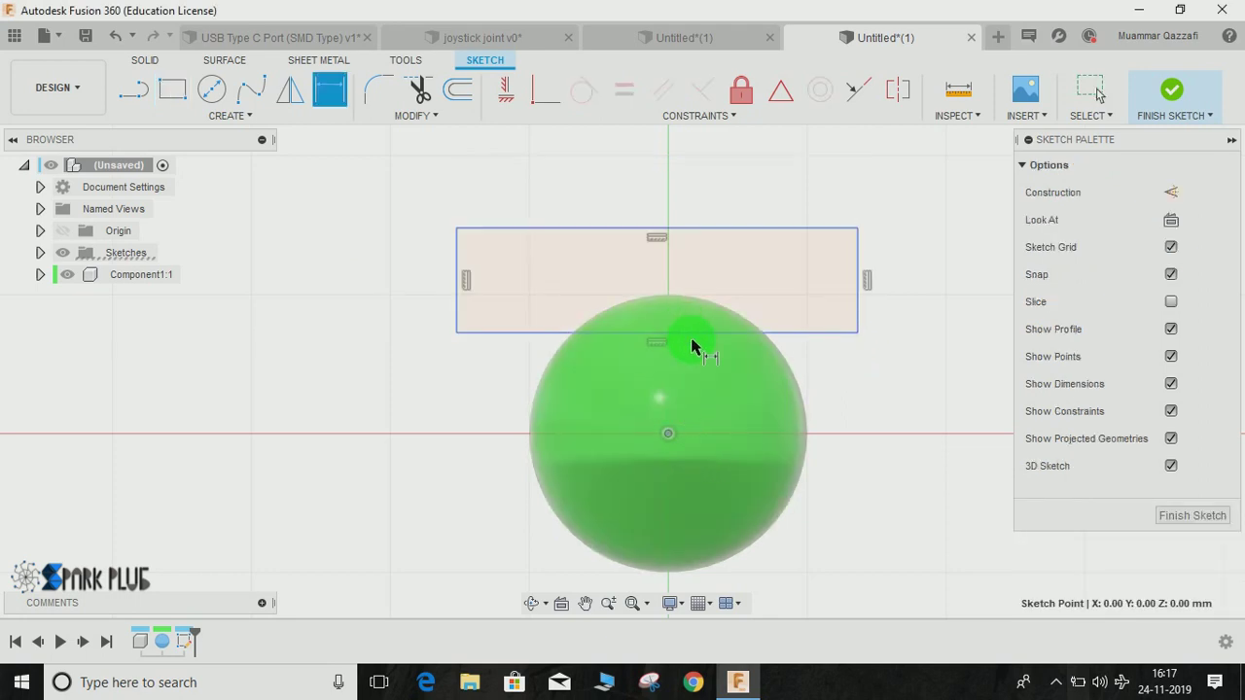
pyautogui.click(692, 334)
pyautogui.click(869, 391)
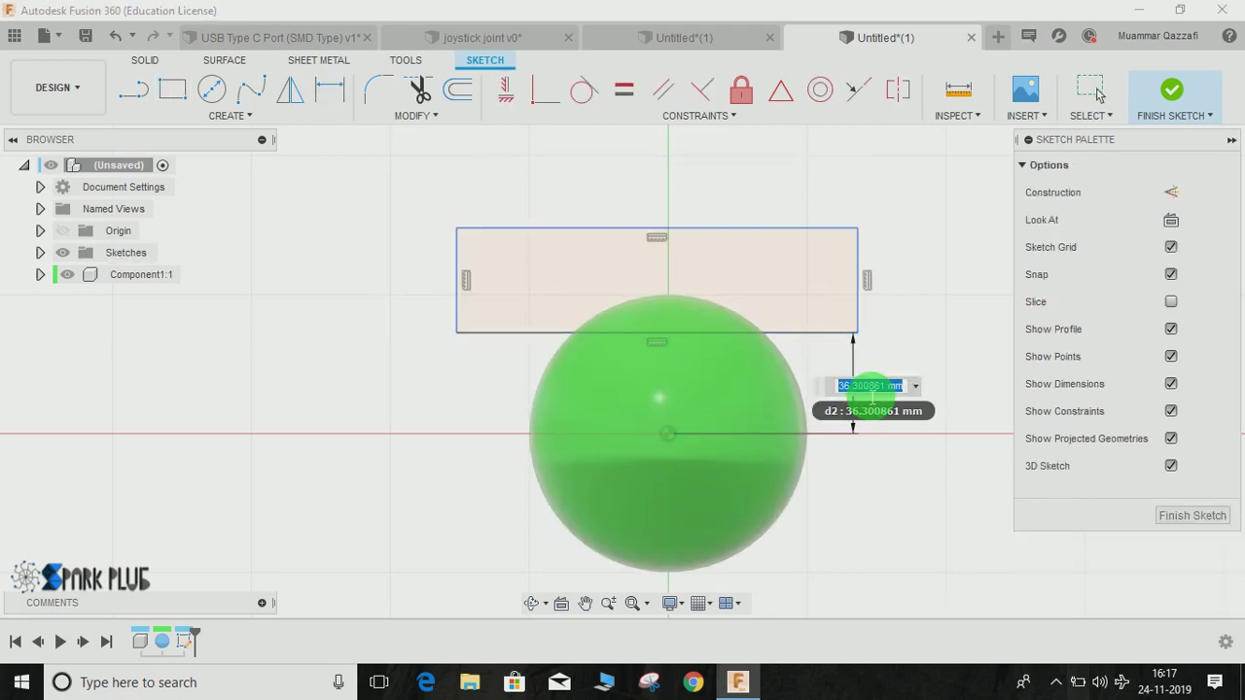
pyautogui.write('35')
pyautogui.press('Return')
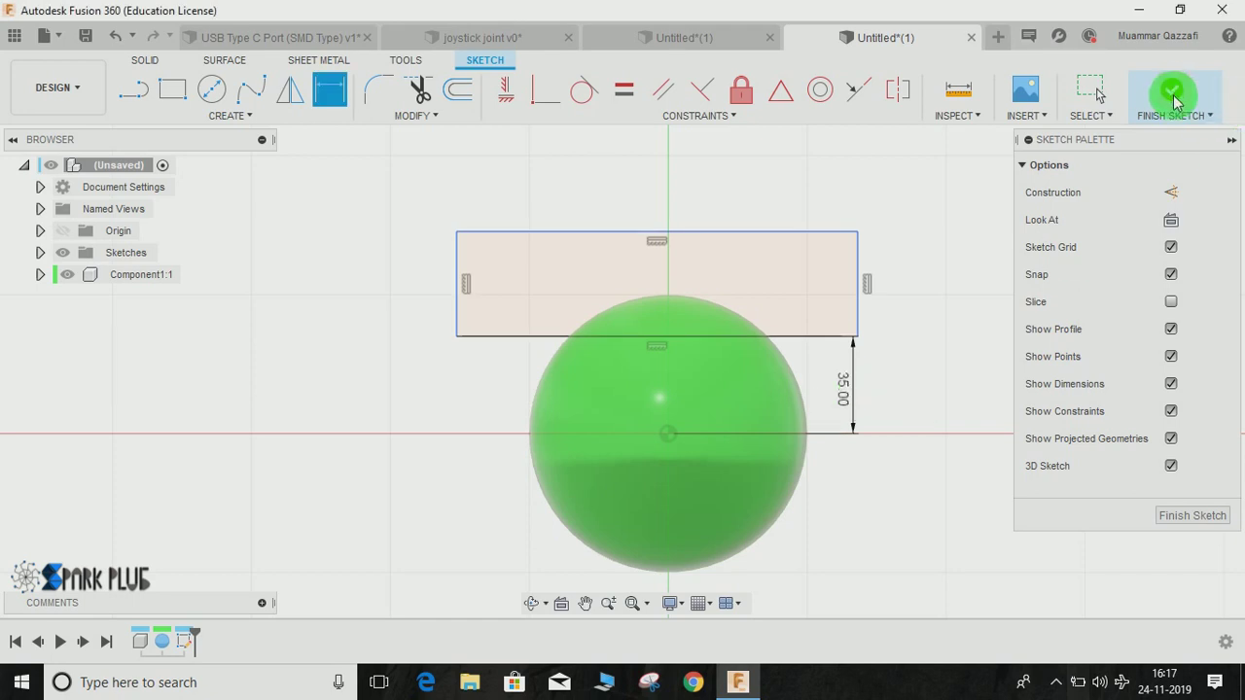
pyautogui.click(1174, 97)
# Extrude-cut the rectangle 95 mm symmetrically to slice the sphere's top flat.
pyautogui.click(169, 91)
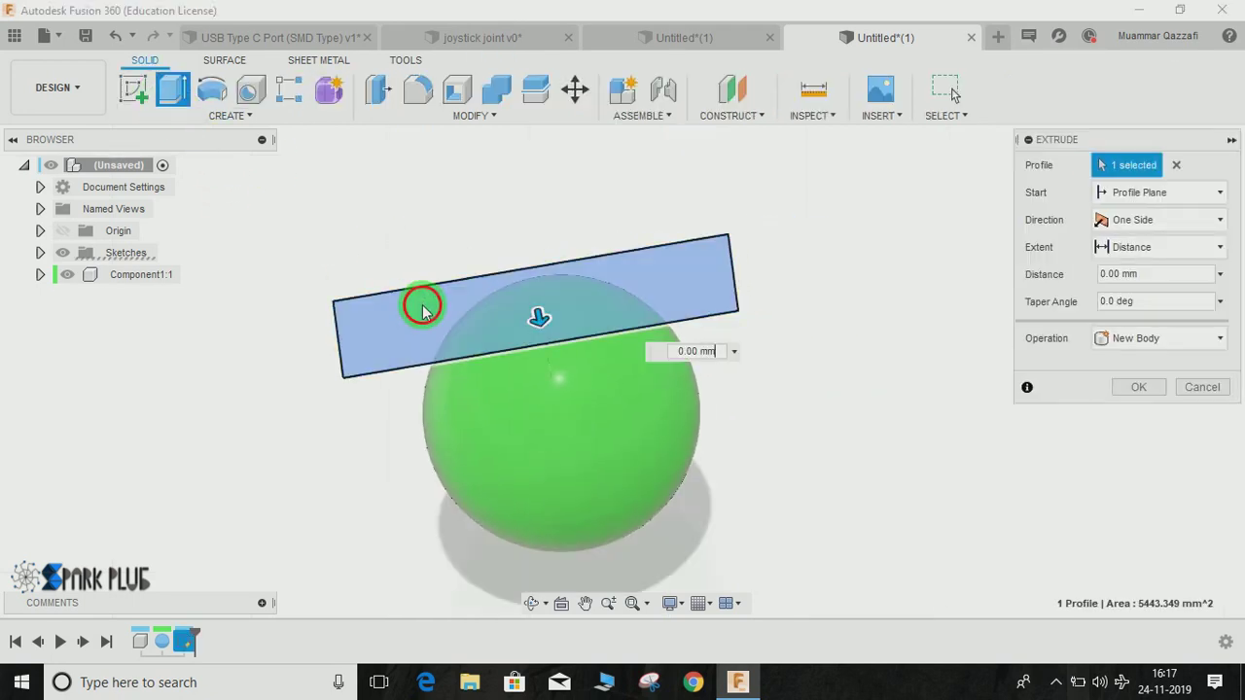
pyautogui.click(428, 307)
pyautogui.click(443, 331)
pyautogui.moveTo(547, 324); pyautogui.dragTo(577, 493)
pyautogui.click(1139, 222)
pyautogui.click(1128, 289)
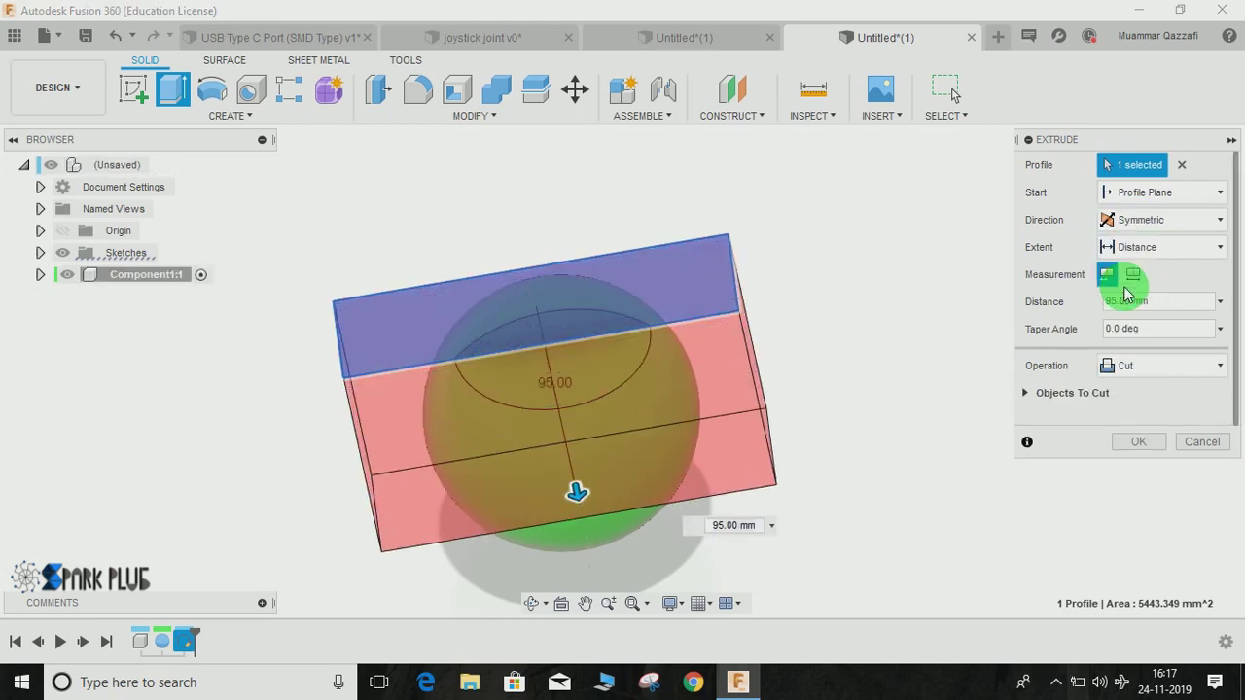
pyautogui.click(1140, 444)
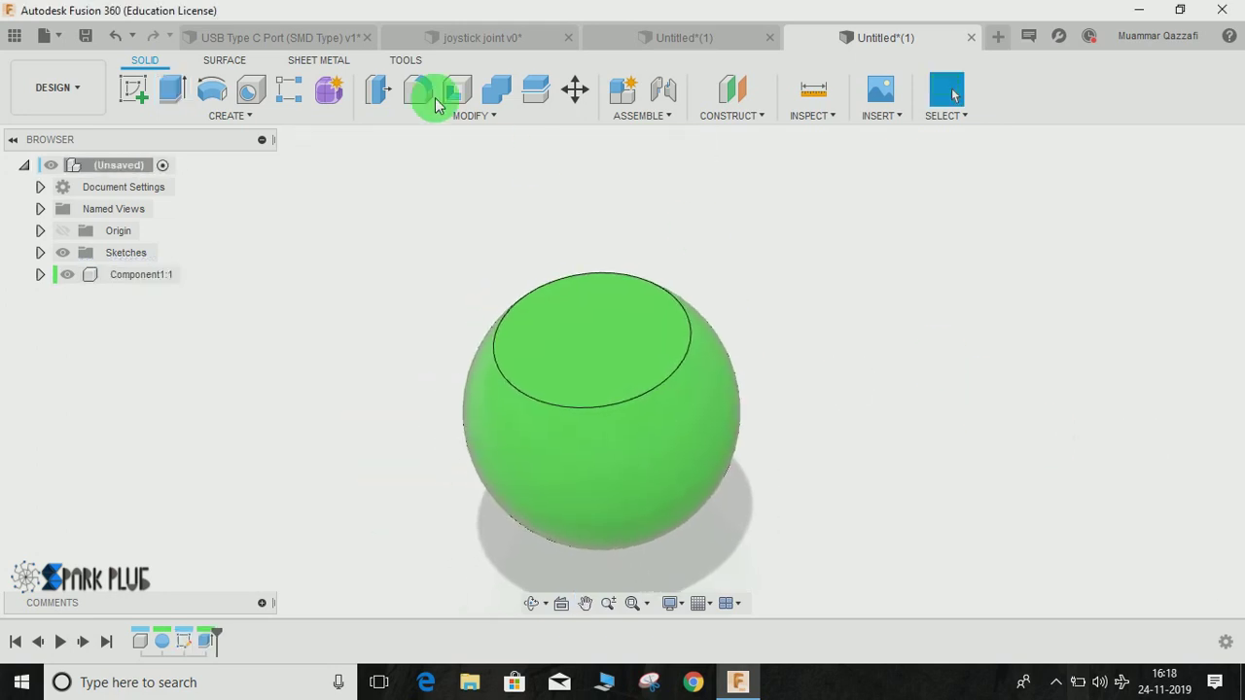
# Shell the sphere from its flat top face with a 3 mm inside wall.
pyautogui.click(447, 96)
pyautogui.click(561, 340)
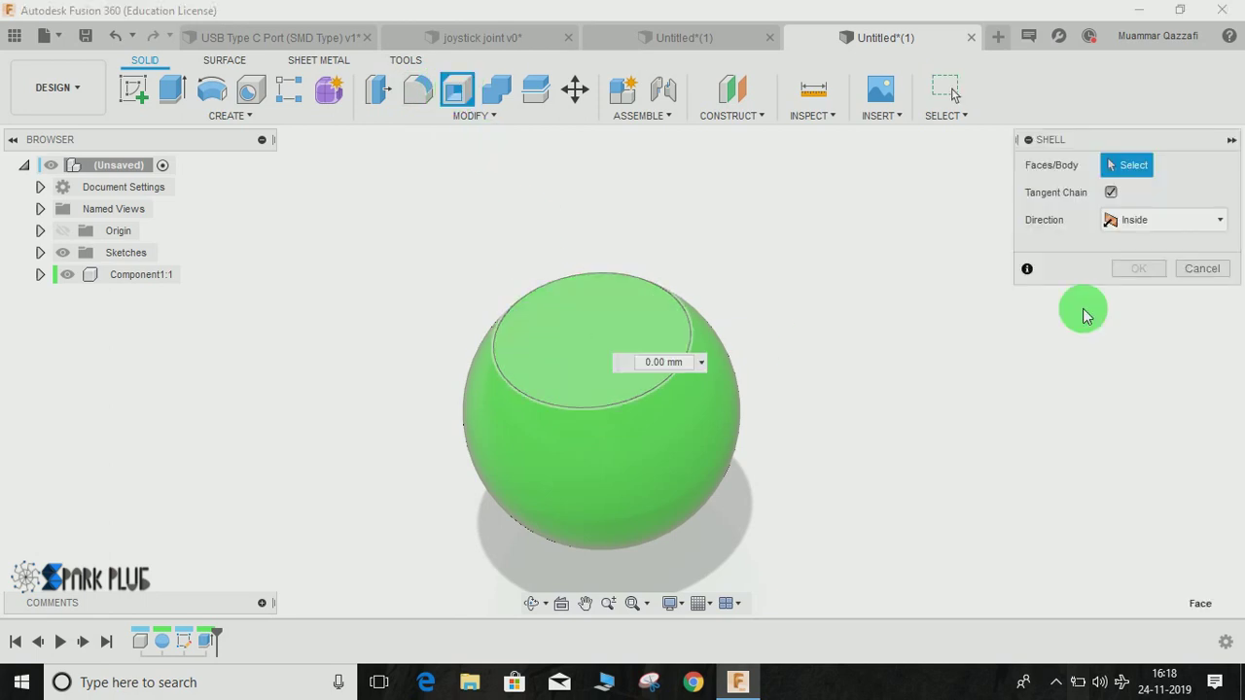
pyautogui.click(1146, 245)
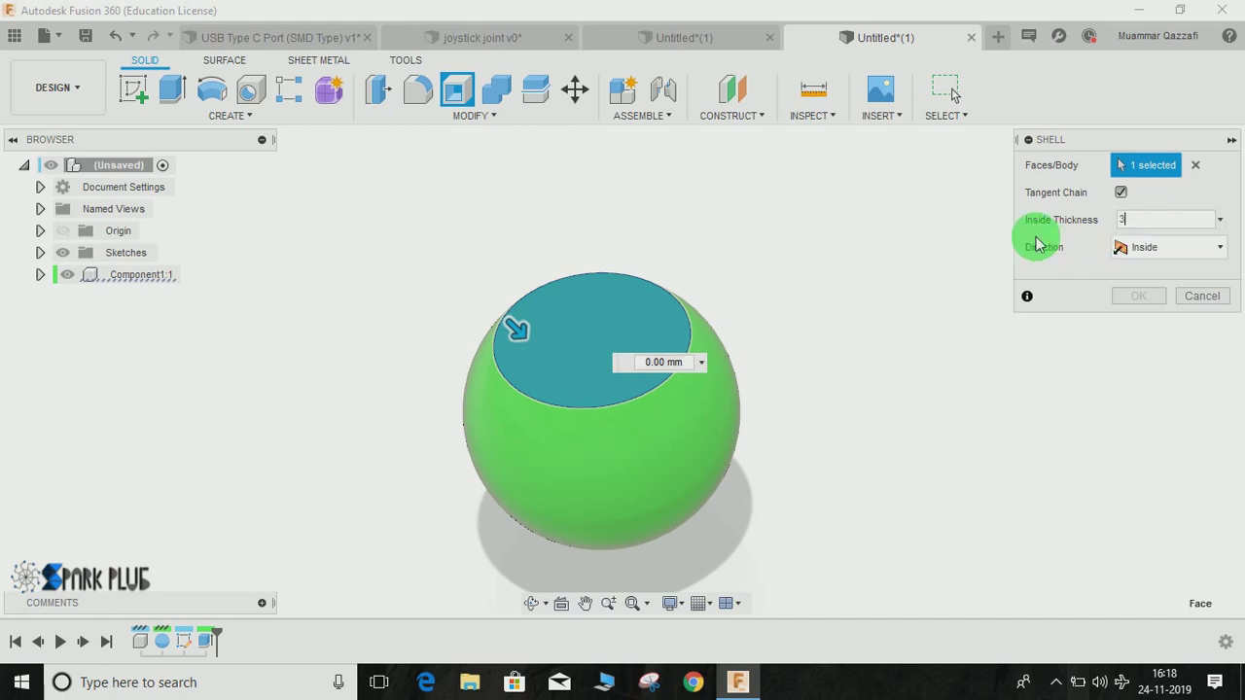
pyautogui.press('Return')
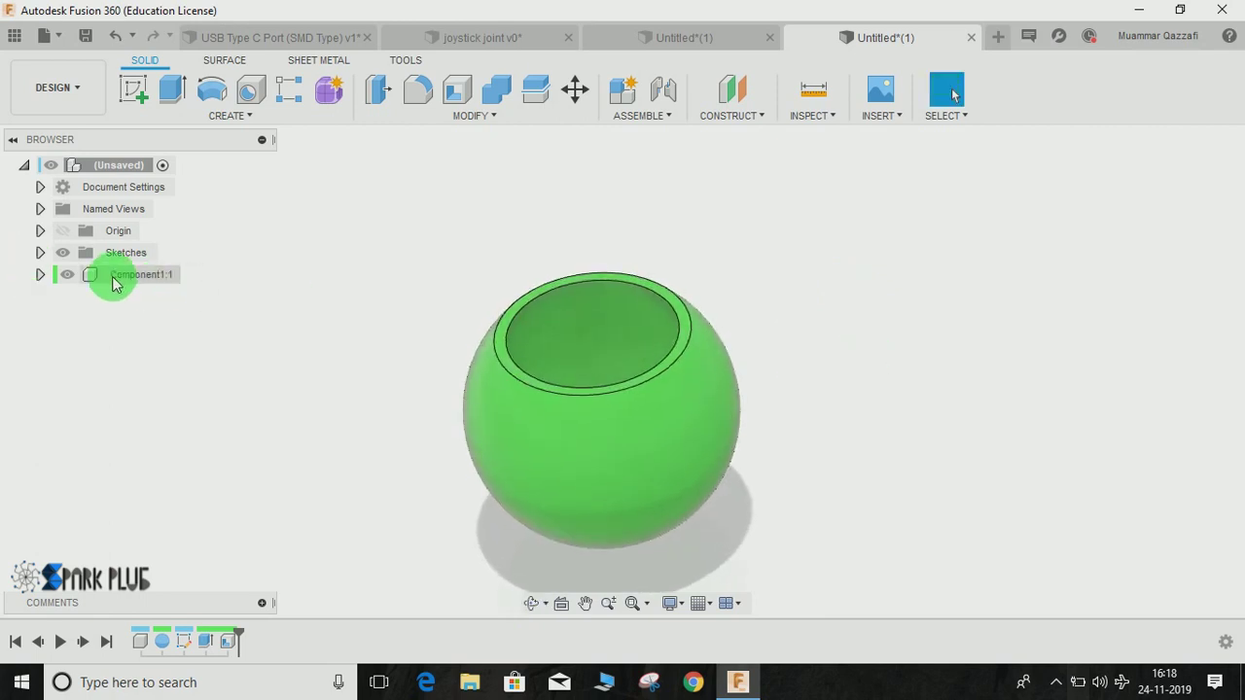
# Create a 92 mm sphere at the origin inside the shell as a New Component.
pyautogui.click(239, 115)
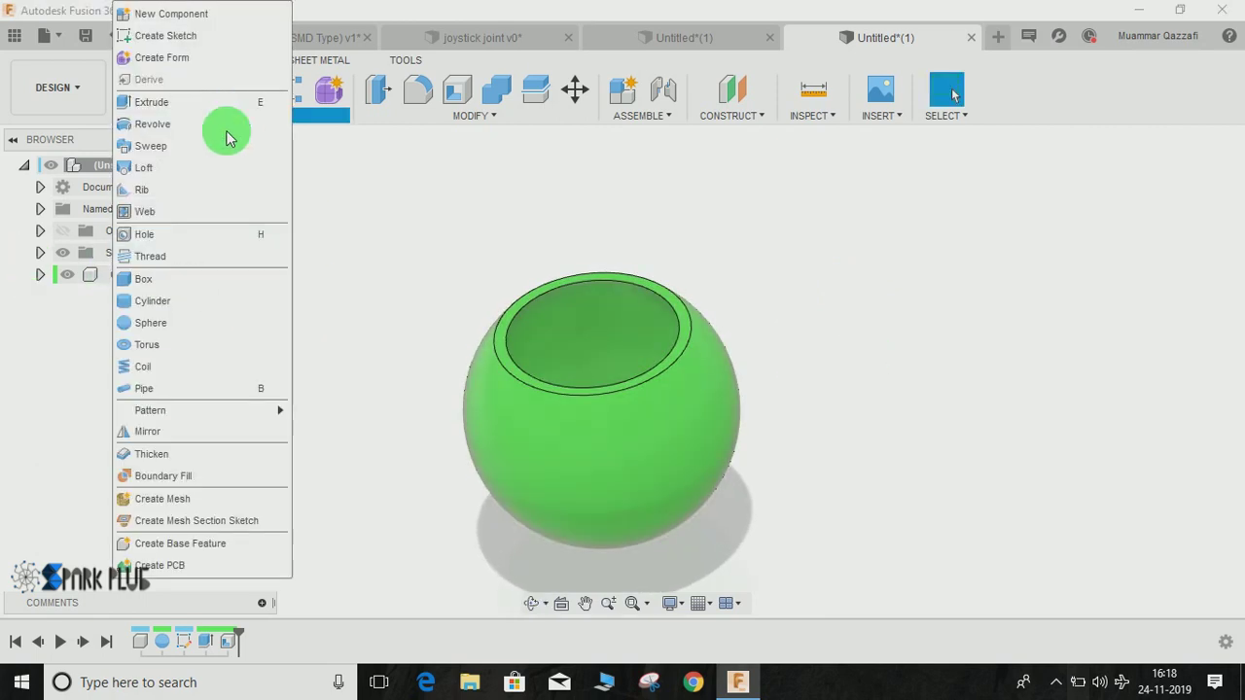
pyautogui.click(158, 324)
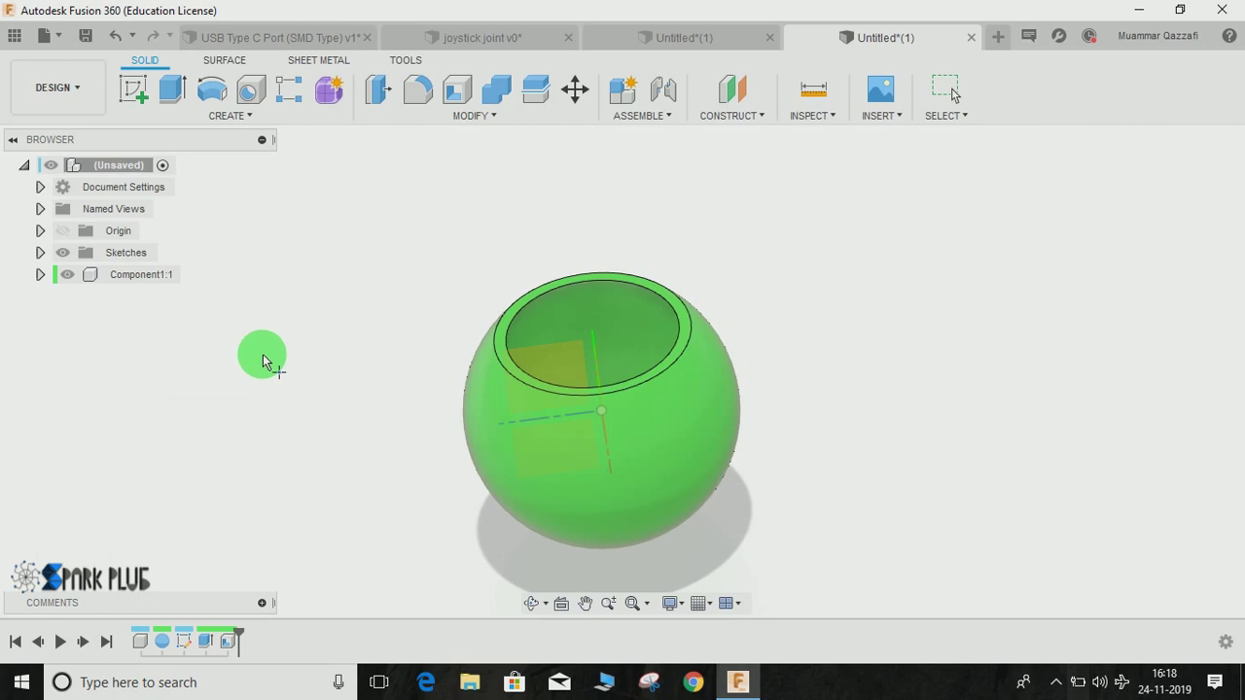
pyautogui.click(621, 416)
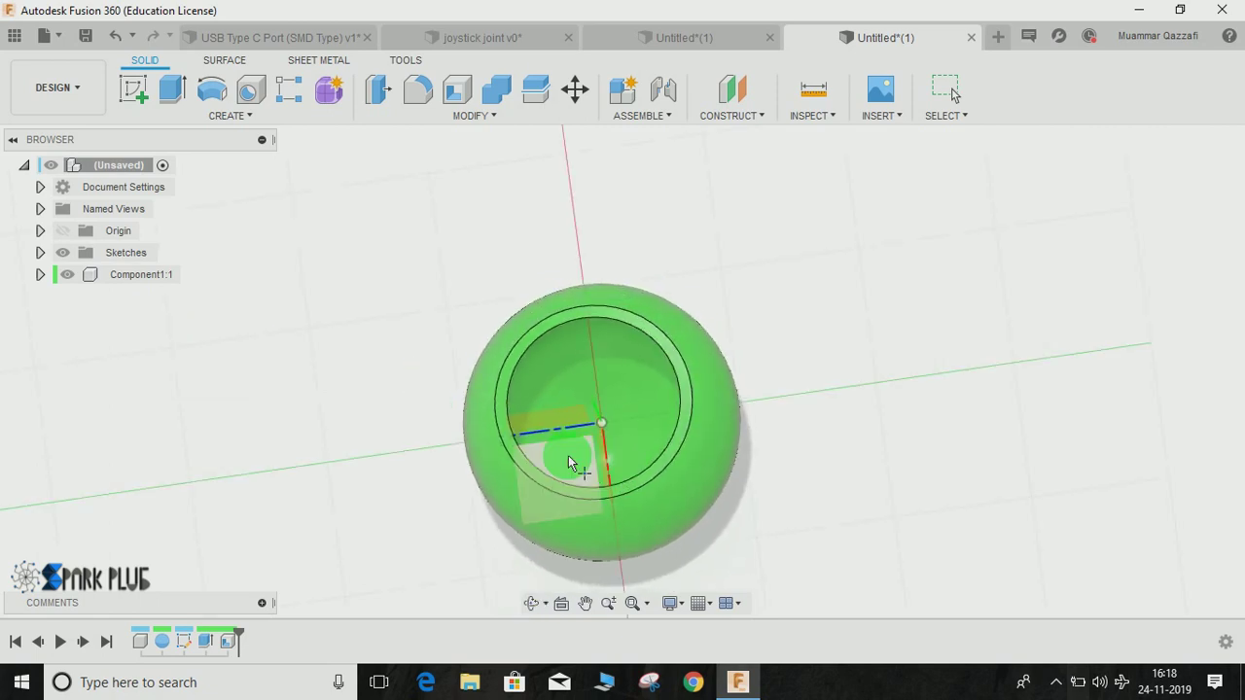
pyautogui.click(605, 422)
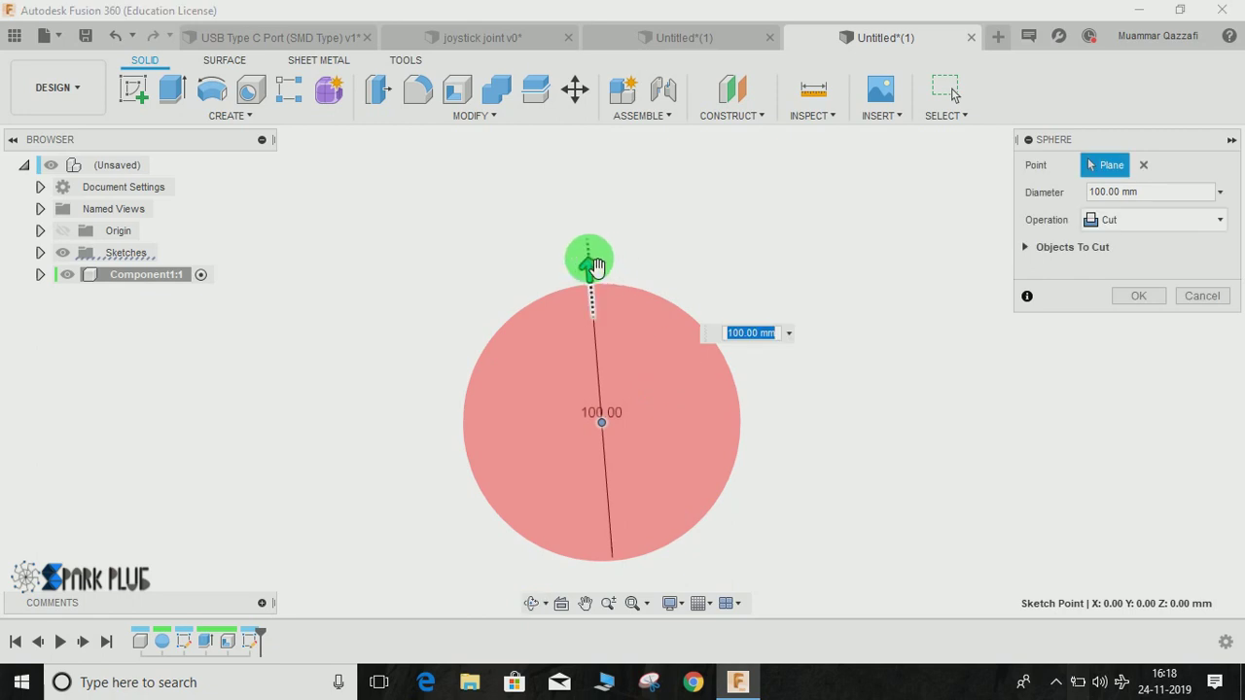
pyautogui.moveTo(595, 266); pyautogui.dragTo(591, 289)
pyautogui.keyDown('shift'); pyautogui.moveTo(679, 465); pyautogui.dragTo(623, 226, button='middle'); pyautogui.keyUp('shift')
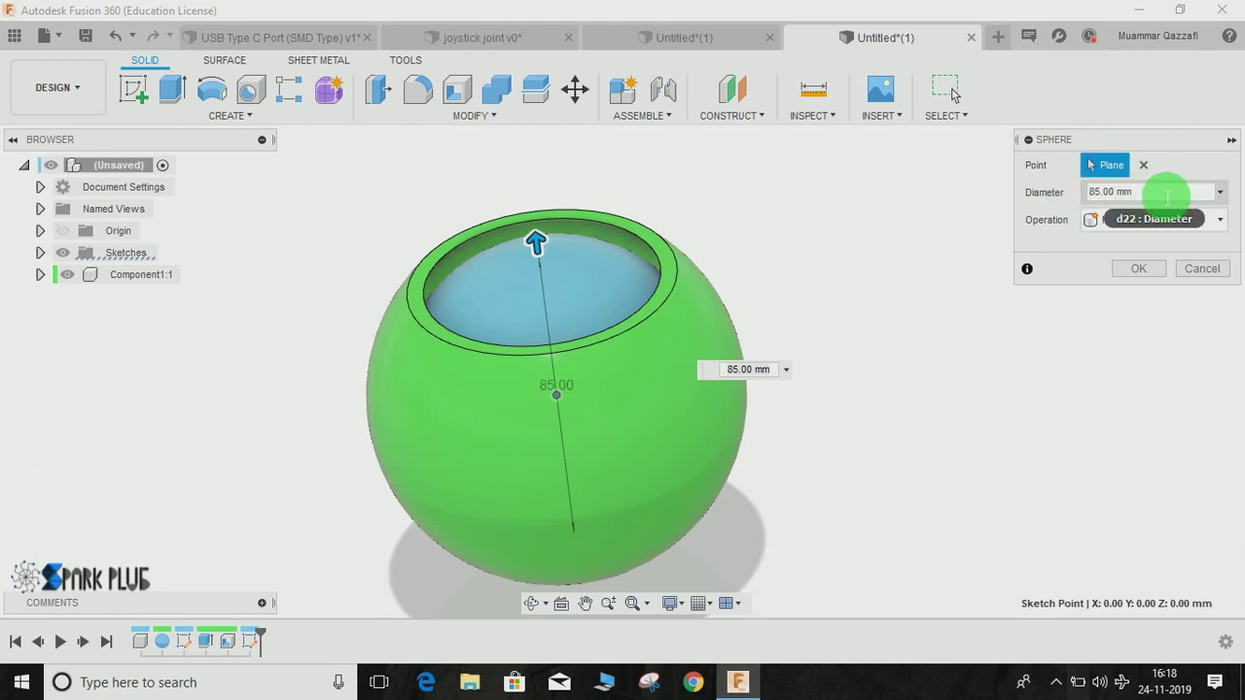
pyautogui.click(1150, 203)
pyautogui.write('92')
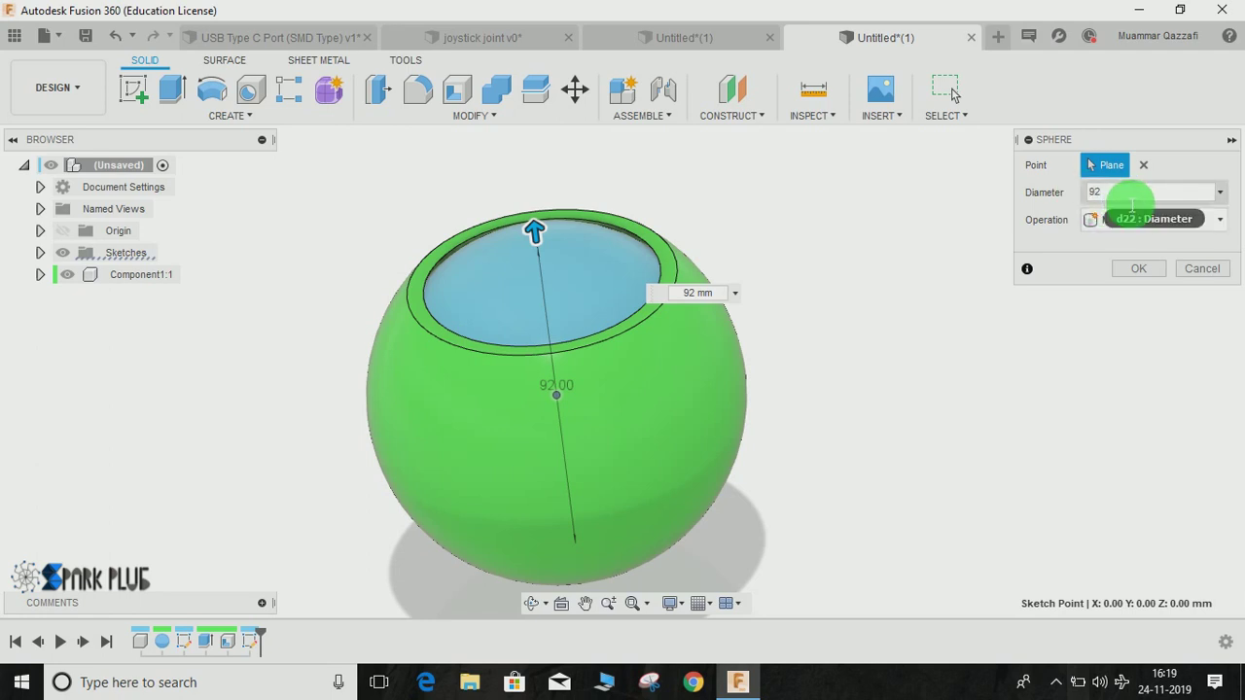
pyautogui.click(1126, 223)
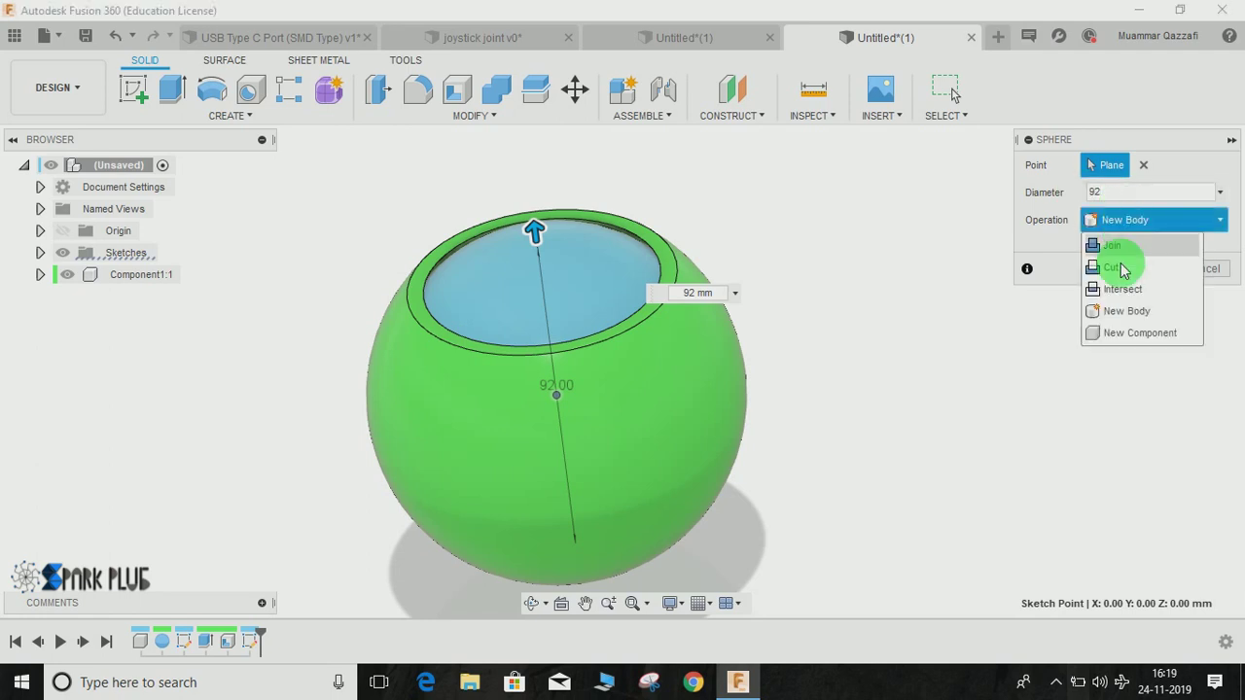
pyautogui.click(1111, 334)
pyautogui.click(1144, 266)
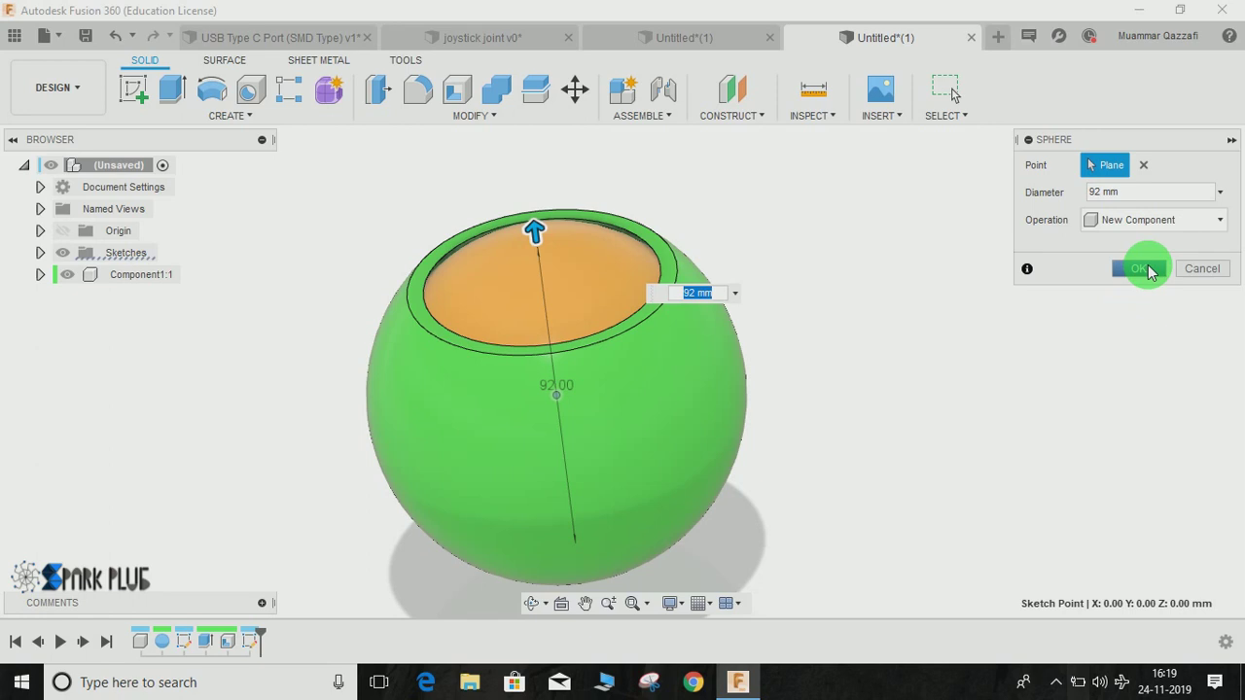
# Sketch a 10 mm circle at the origin on the plane through the ball's centre.
pyautogui.click(130, 91)
pyautogui.click(541, 438)
pyautogui.press('c')
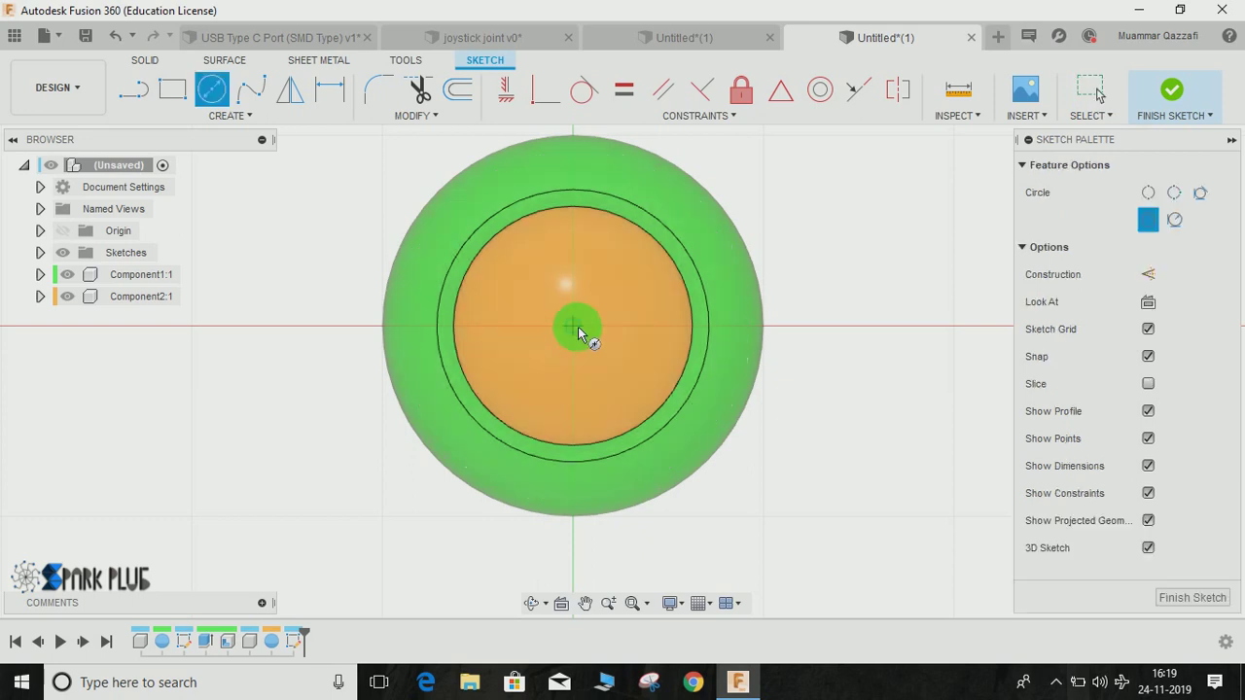
pyautogui.click(574, 327)
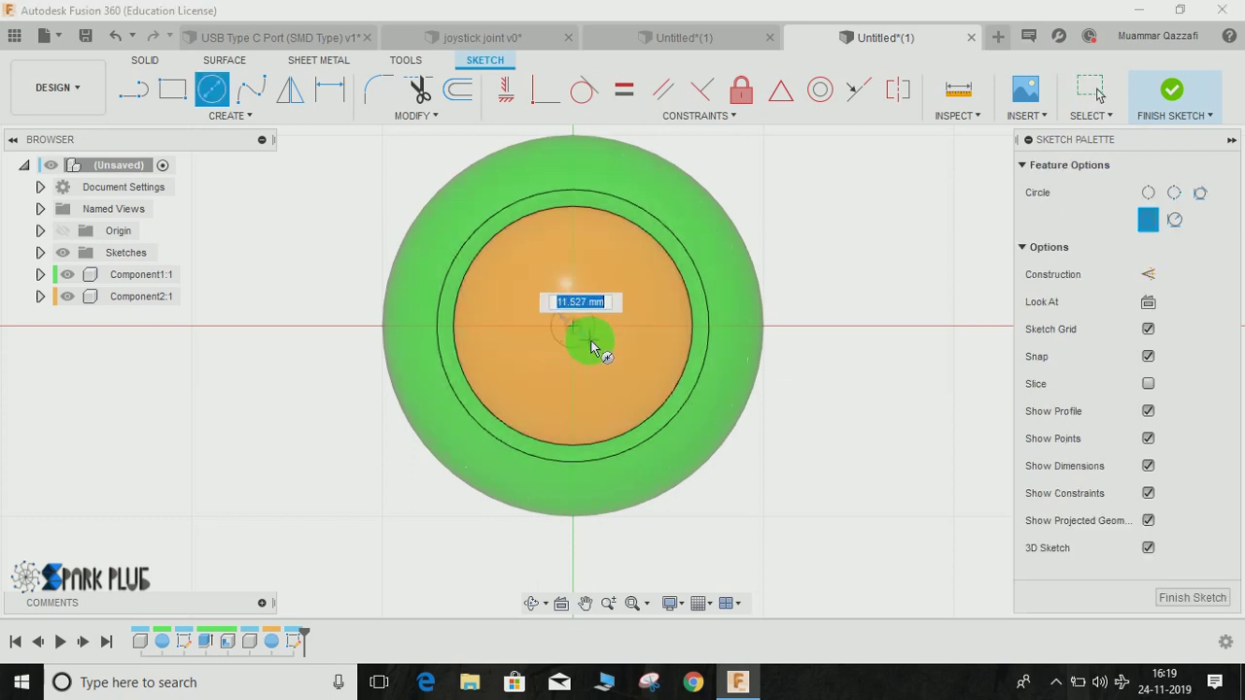
pyautogui.write('10')
pyautogui.press('Return')
pyautogui.click(1170, 93)
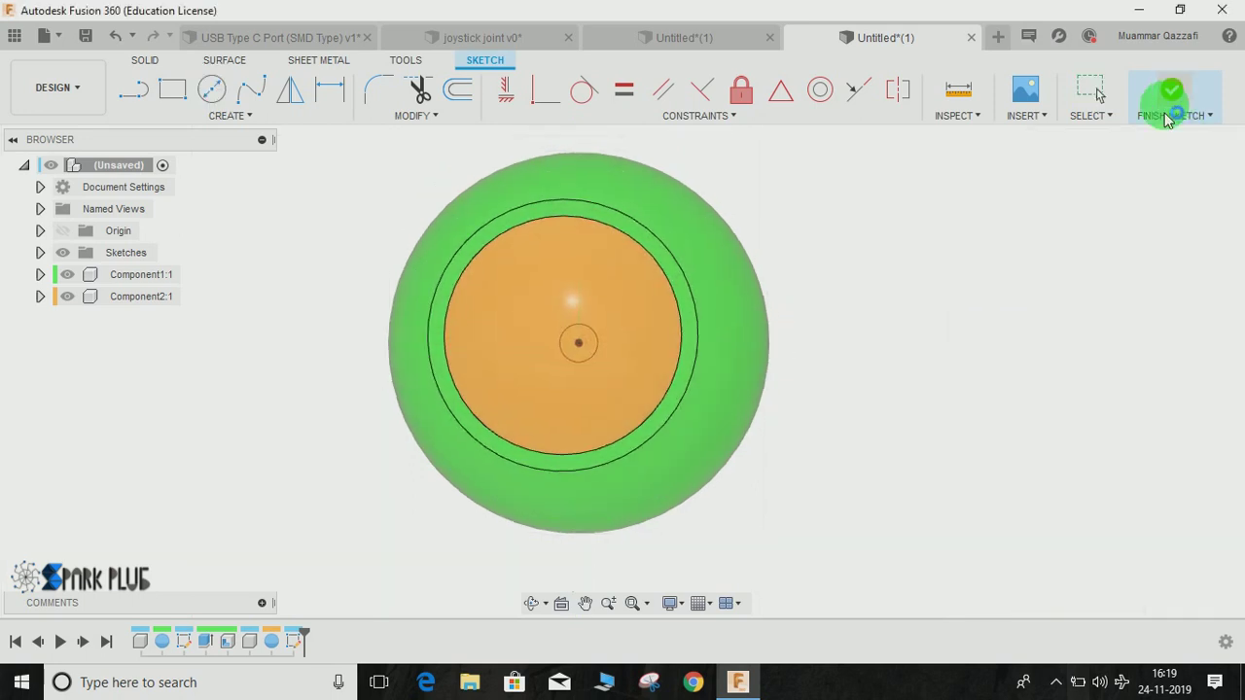
# Extrude the circle about 100 mm upward, joined to the orange ball.
pyautogui.click(173, 90)
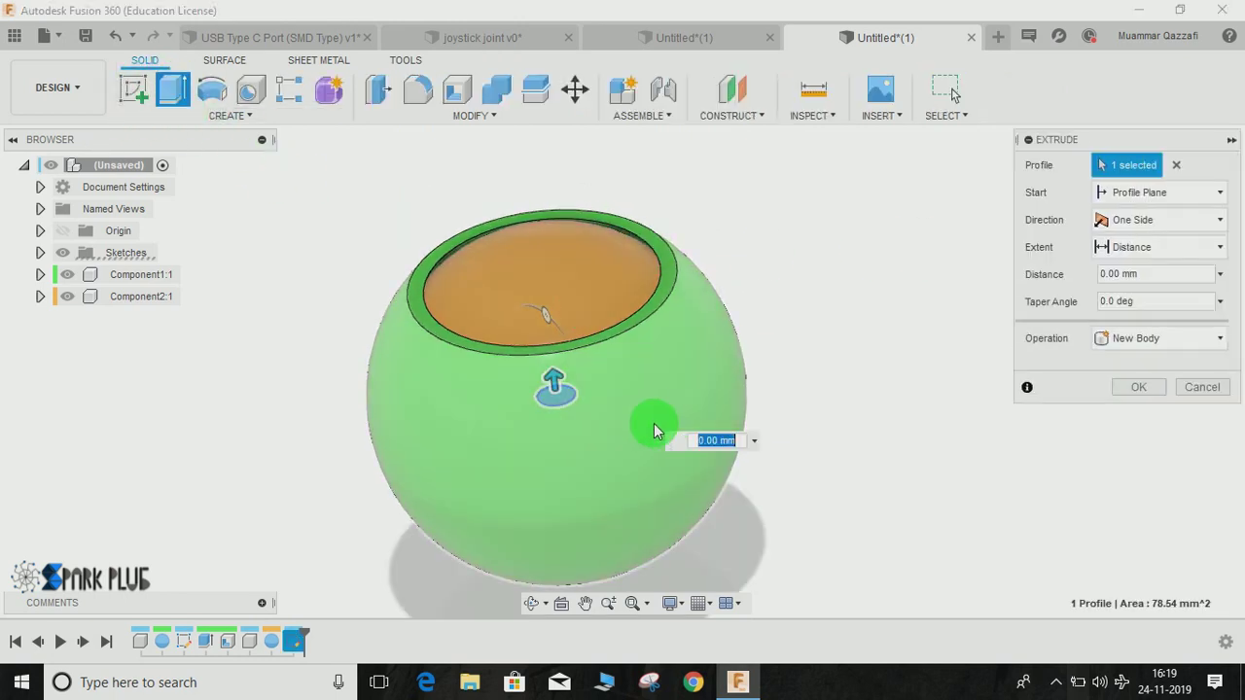
pyautogui.write('70')
pyautogui.click(1136, 339)
pyautogui.click(1124, 364)
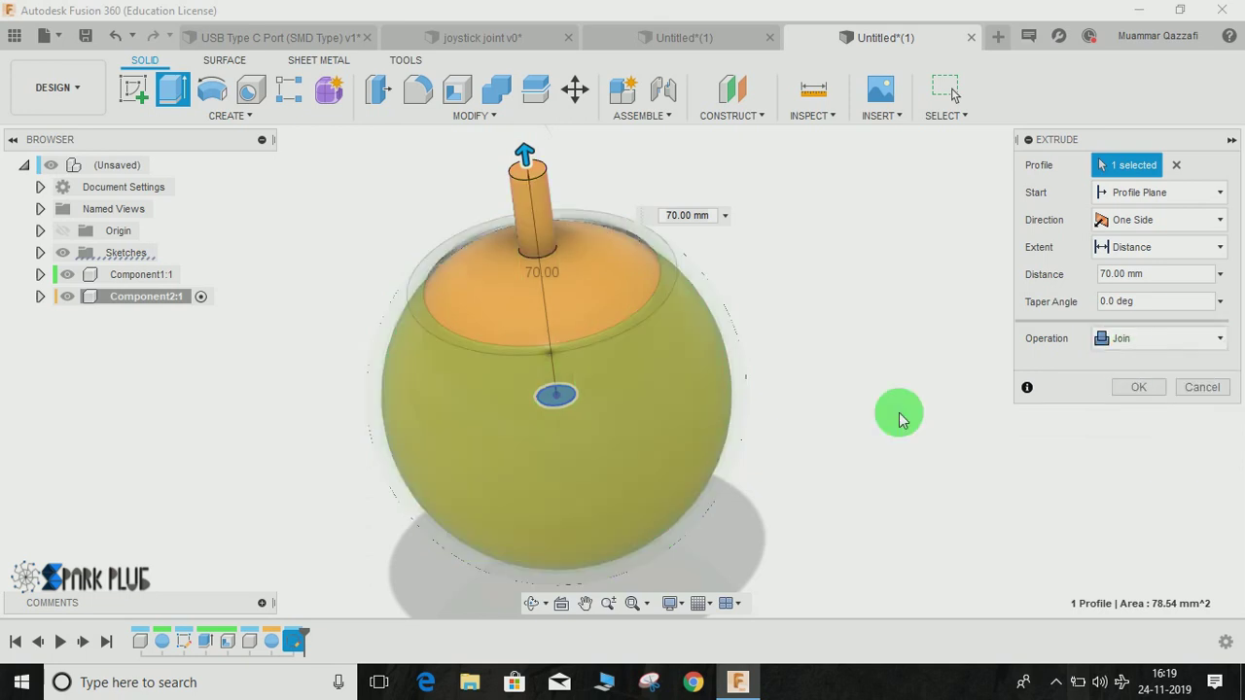
pyautogui.moveTo(550, 166); pyautogui.dragTo(547, 130)
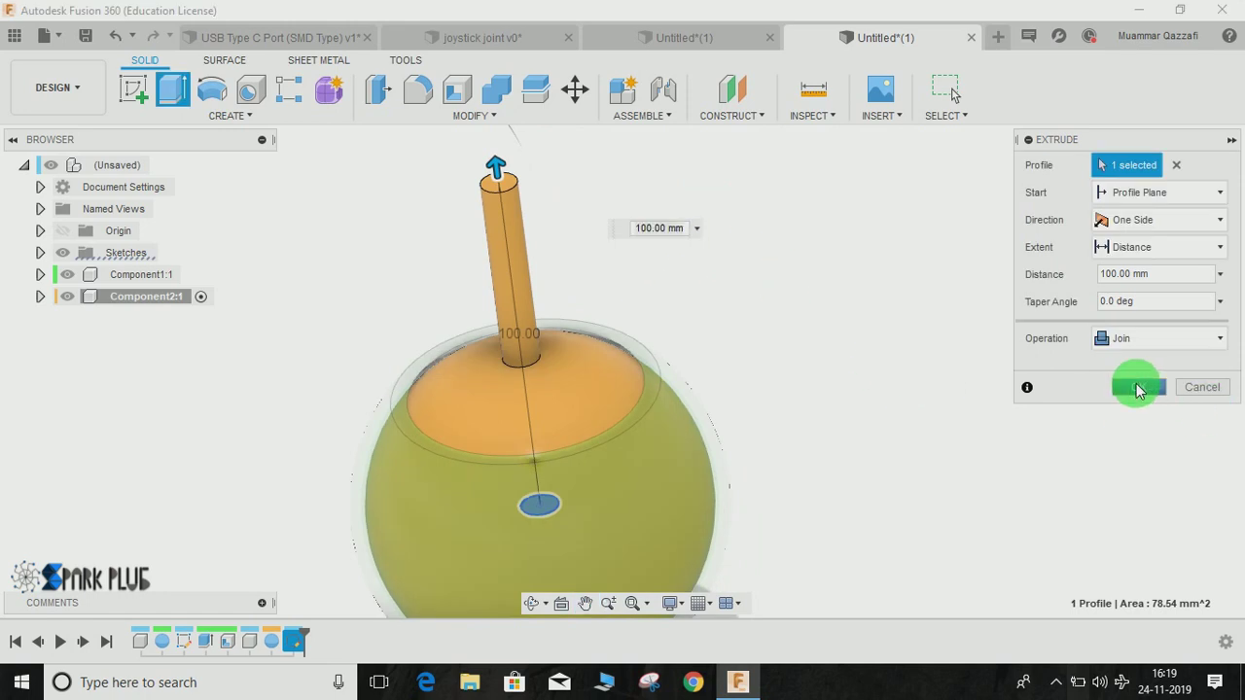
pyautogui.click(1129, 387)
pyautogui.click(236, 118)
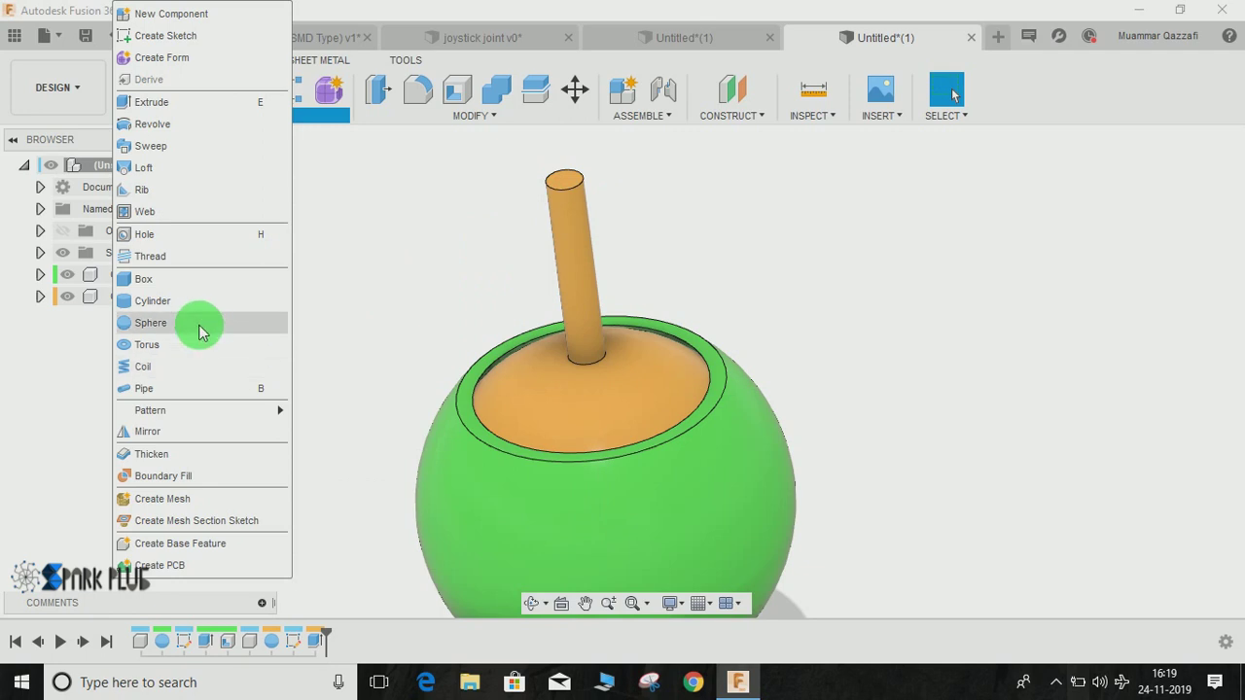
# Add a 20 mm sphere centred on the stick's top face, joined to the orange body.
pyautogui.click(201, 323)
pyautogui.click(567, 185)
pyautogui.click(243, 118)
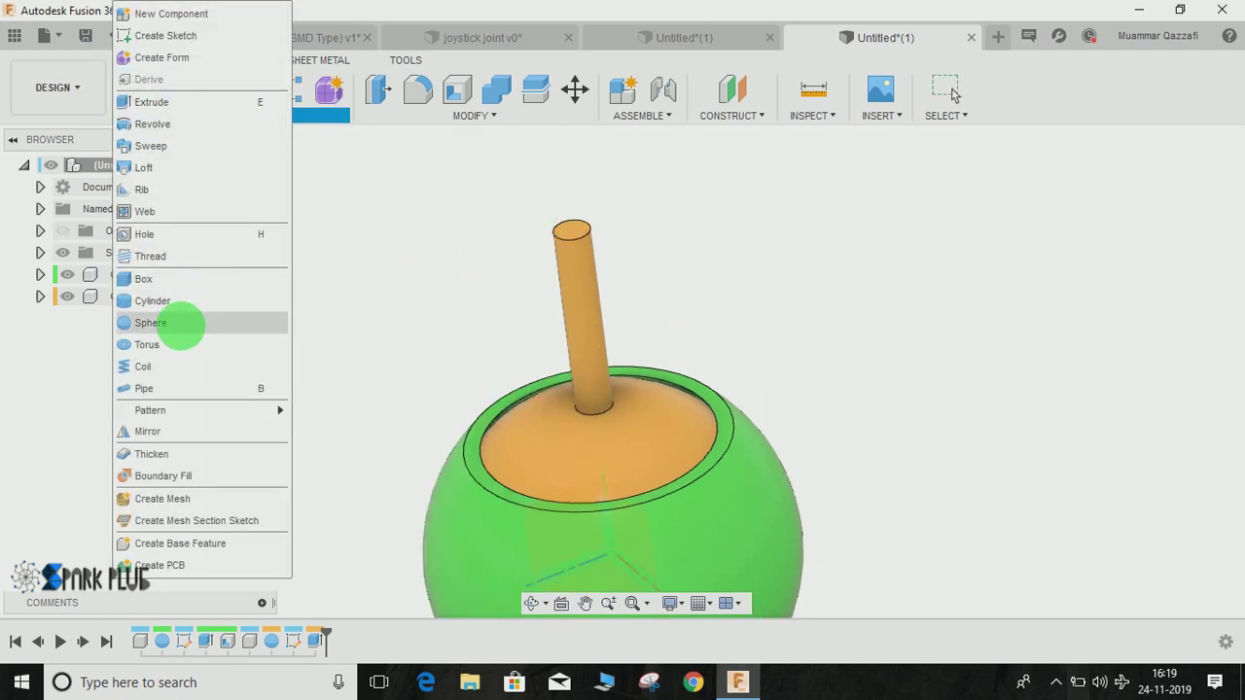
pyautogui.click(175, 323)
pyautogui.click(577, 233)
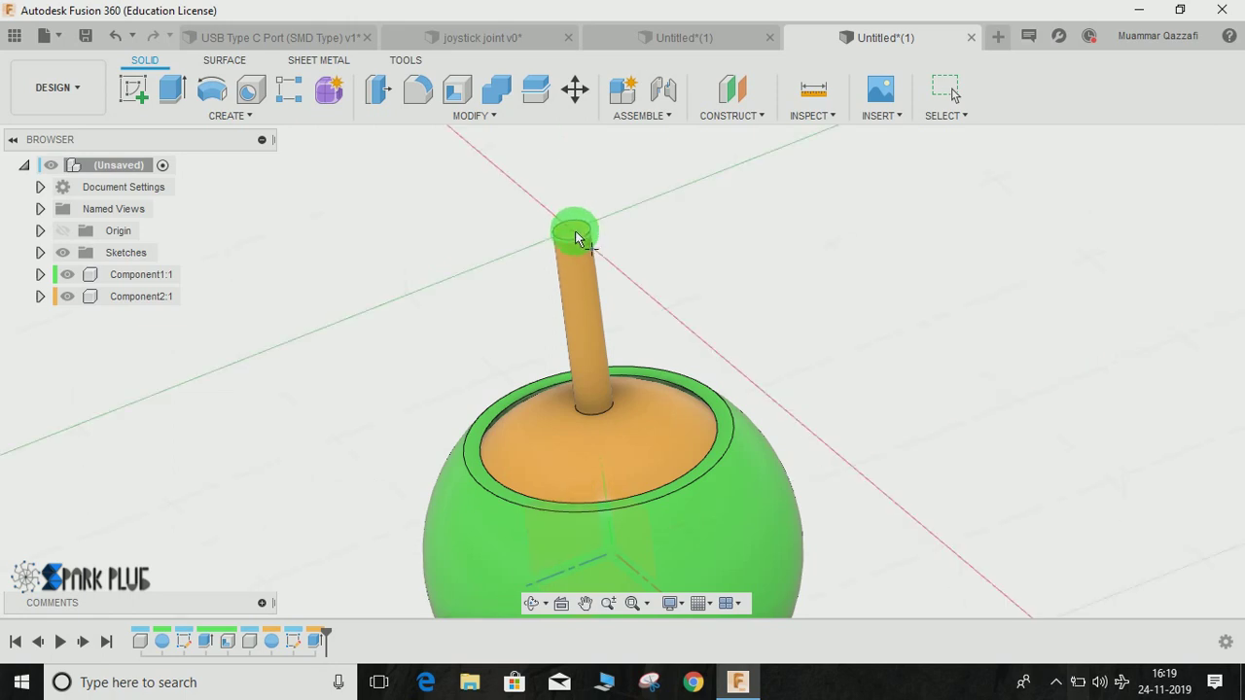
pyautogui.click(572, 233)
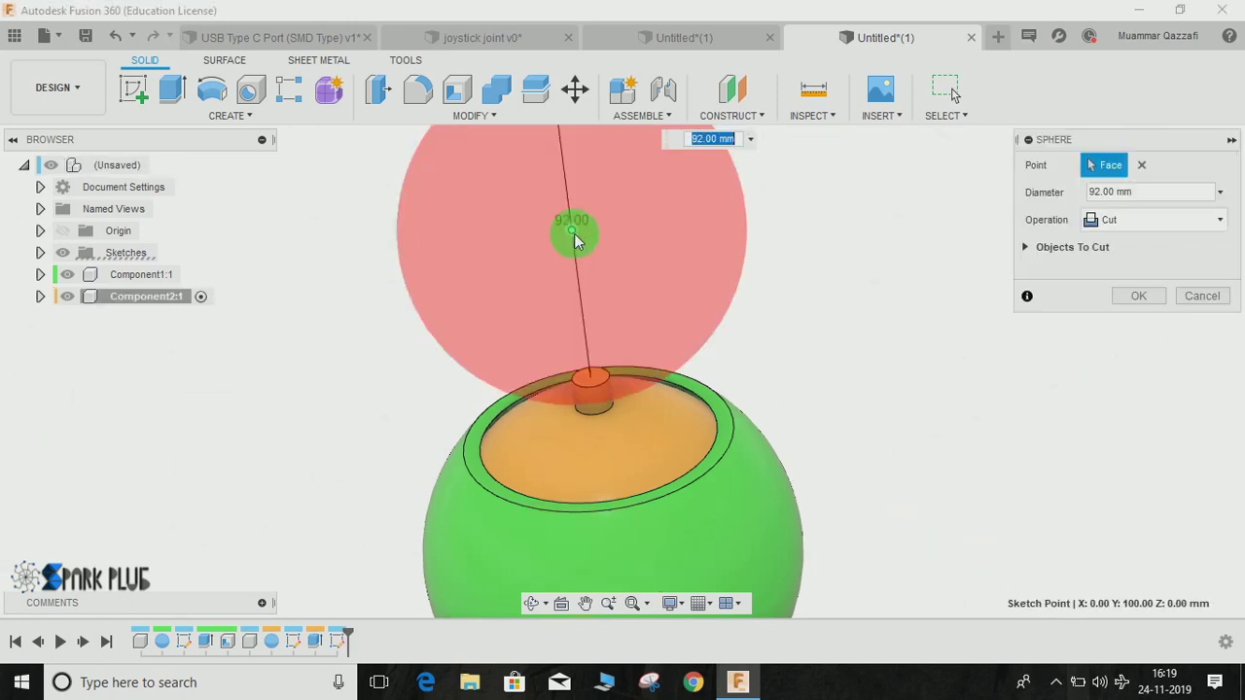
pyautogui.press('Tab')
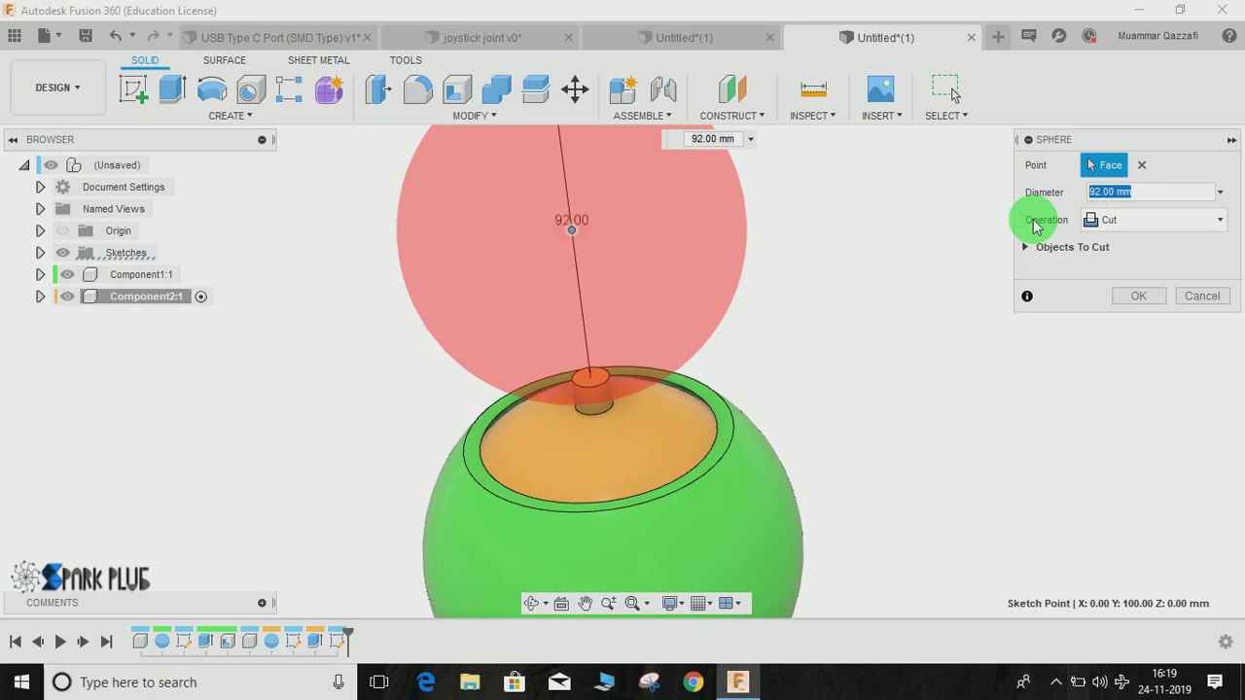
pyautogui.click(1151, 221)
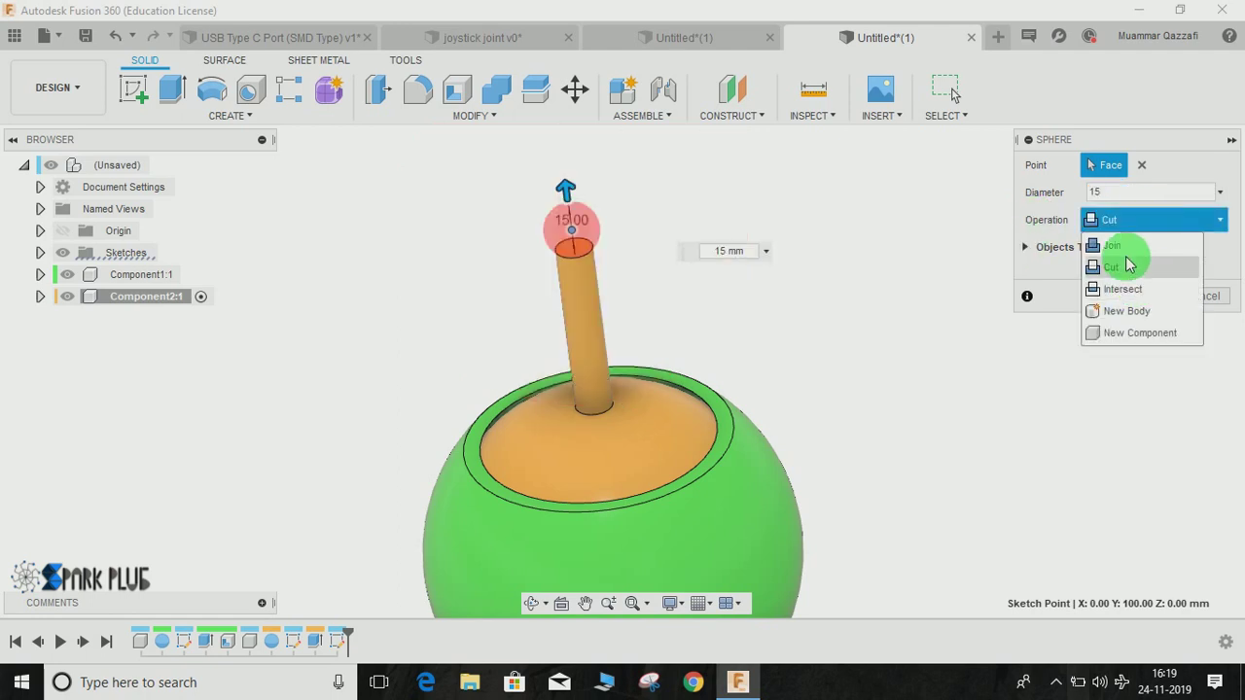
pyautogui.click(1117, 249)
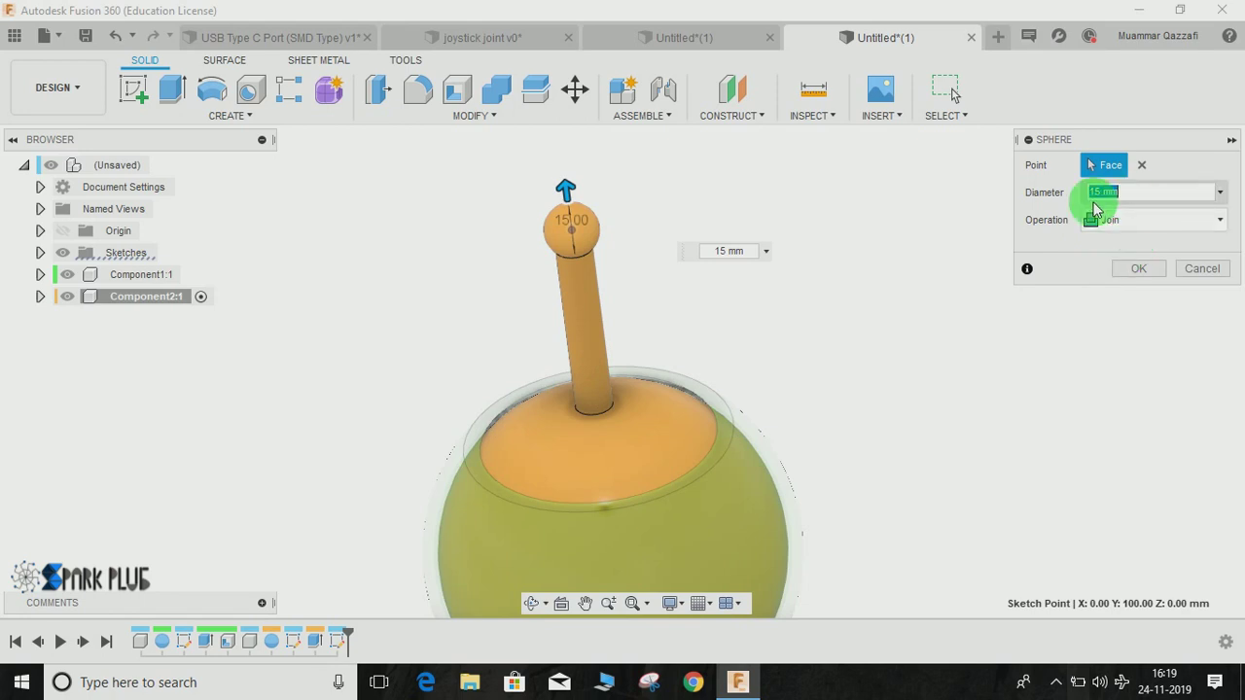
pyautogui.doubleClick(1134, 194)
pyautogui.write('20')
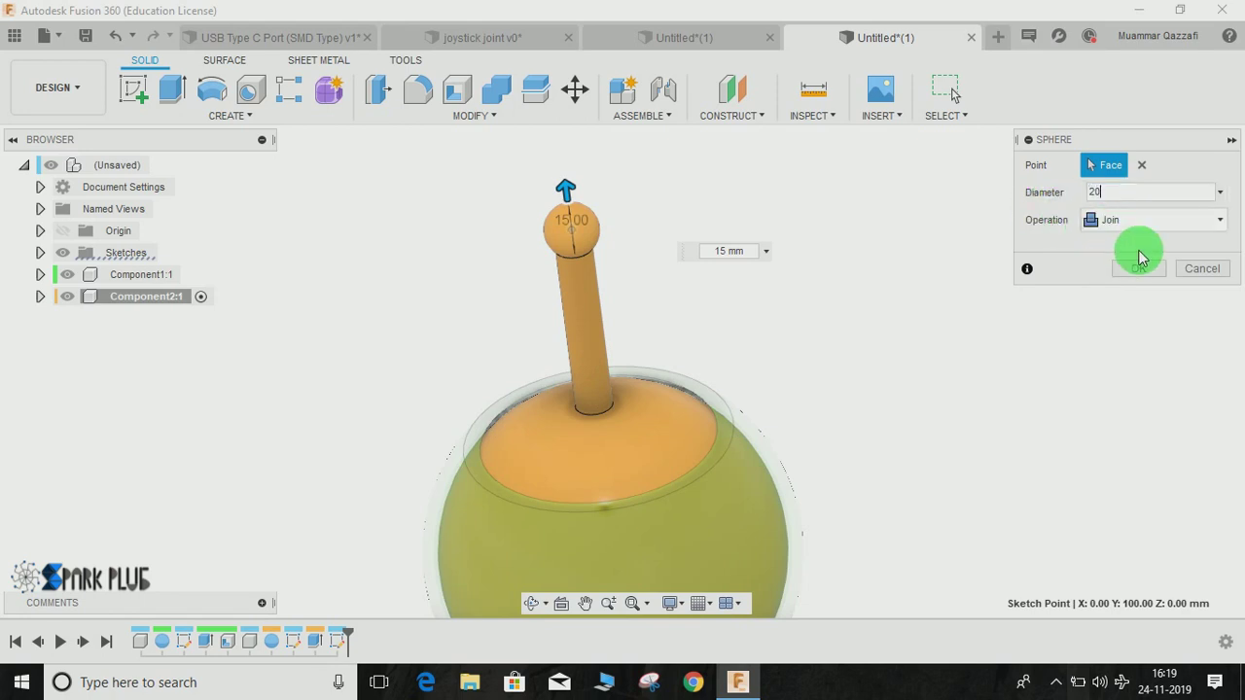
pyautogui.click(1138, 269)
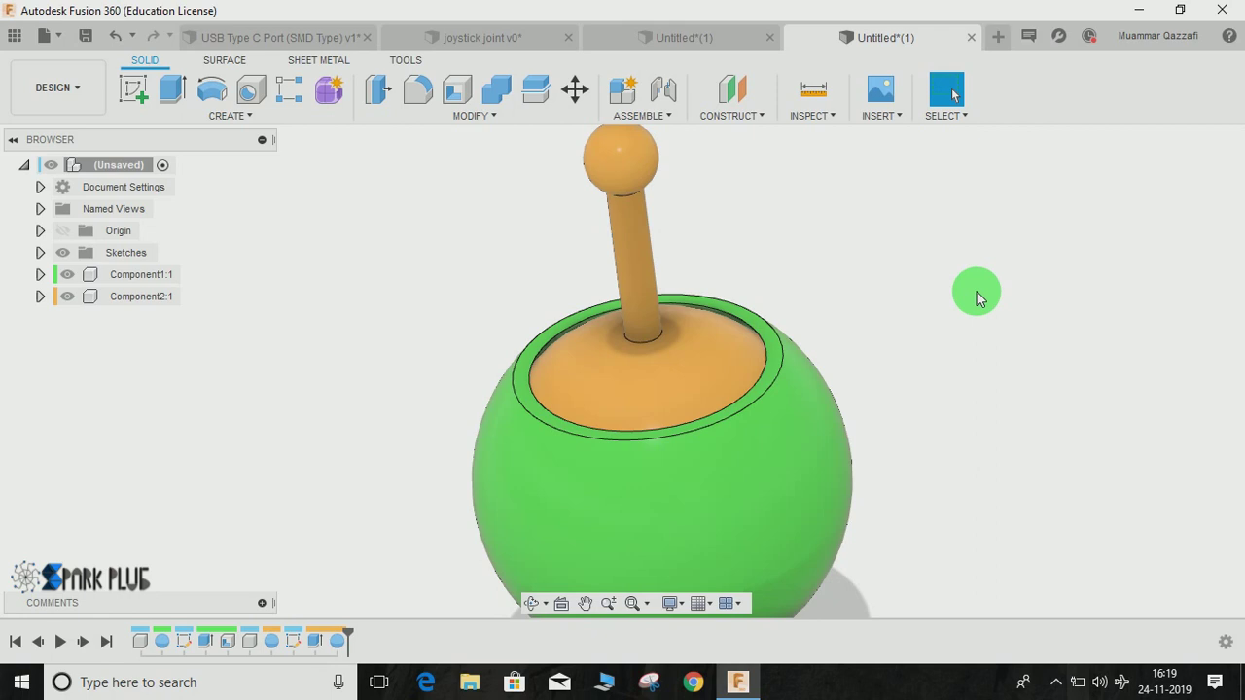
# Drag the orange joystick out of the shell and capture its new position beside it.
pyautogui.moveTo(728, 356); pyautogui.dragTo(856, 346)
pyautogui.moveTo(783, 418); pyautogui.dragTo(276, 359)
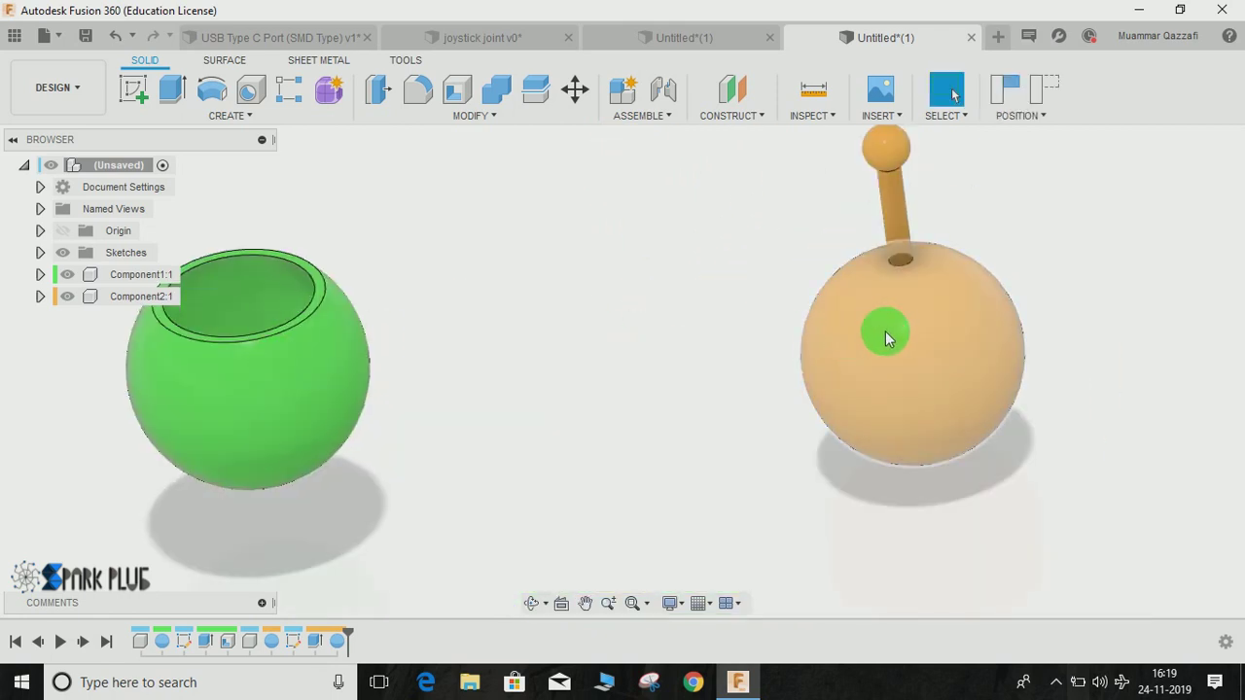
pyautogui.moveTo(886, 331); pyautogui.dragTo(487, 451)
pyautogui.moveTo(311, 366); pyautogui.dragTo(611, 435)
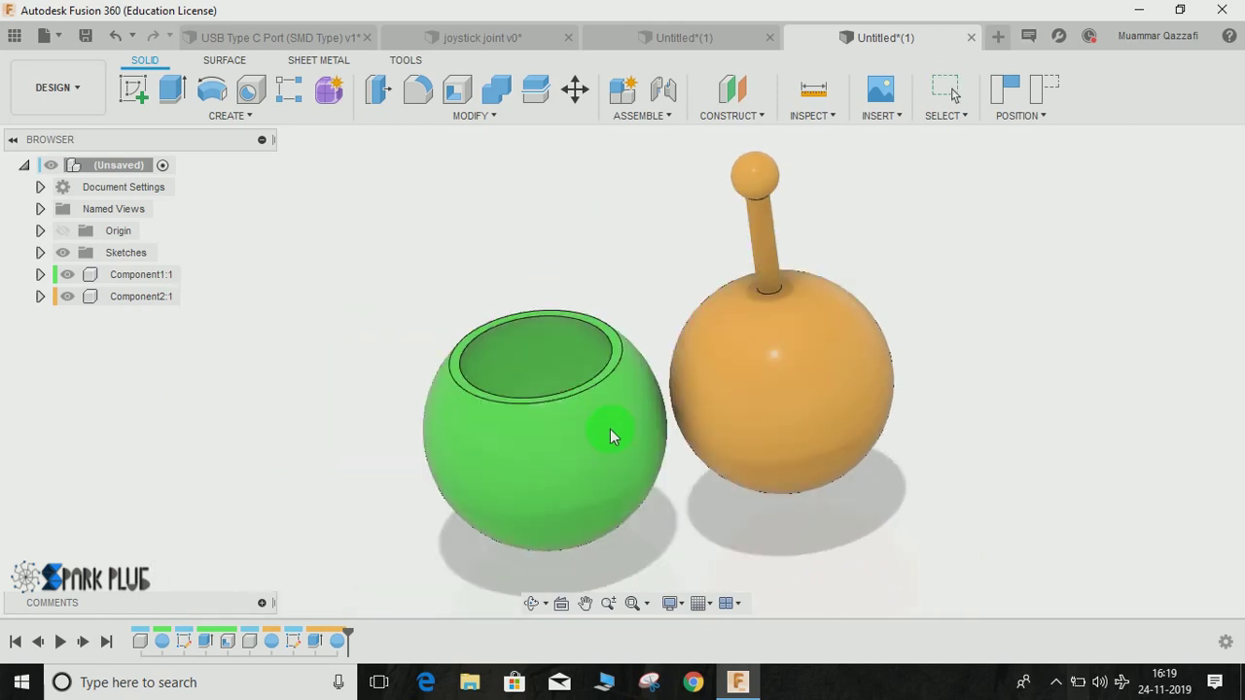
pyautogui.click(1046, 93)
pyautogui.moveTo(905, 343); pyautogui.dragTo(765, 309, button='middle')
pyautogui.moveTo(570, 325); pyautogui.dragTo(972, 217)
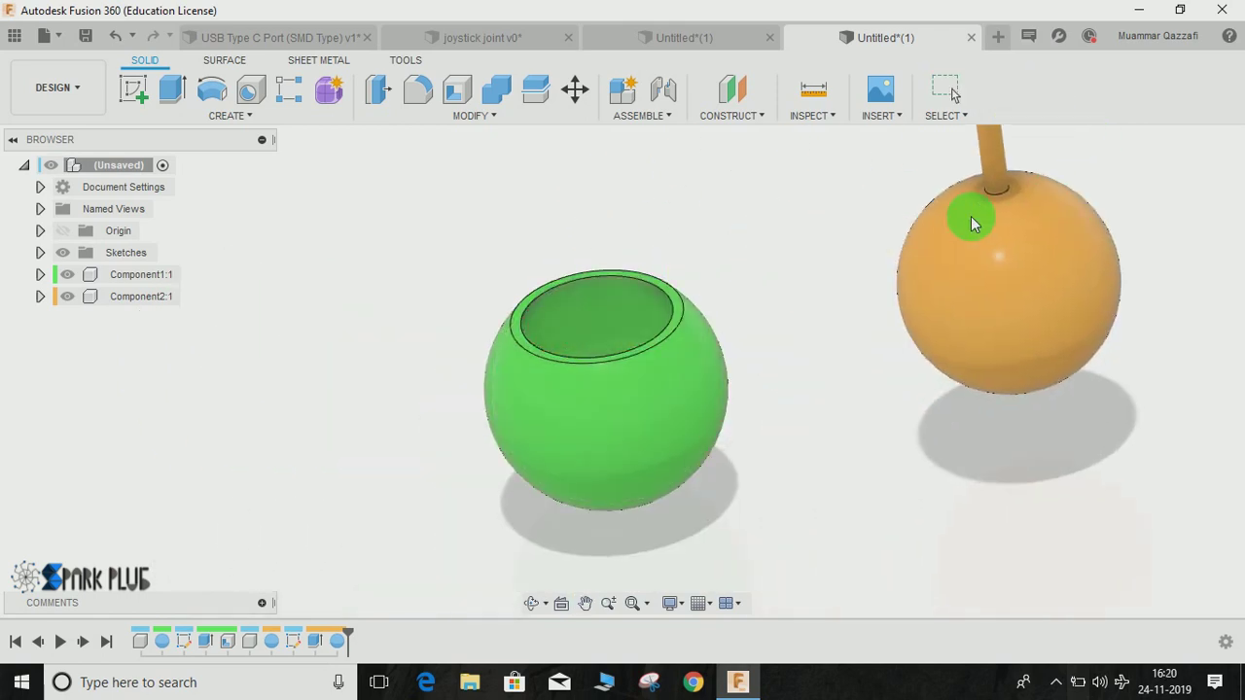
pyautogui.click(1003, 95)
pyautogui.moveTo(854, 365); pyautogui.dragTo(352, 204, button='middle')
# Fillet the edge where the stick meets the ball at 5 mm.
pyautogui.click(417, 88)
pyautogui.click(628, 297)
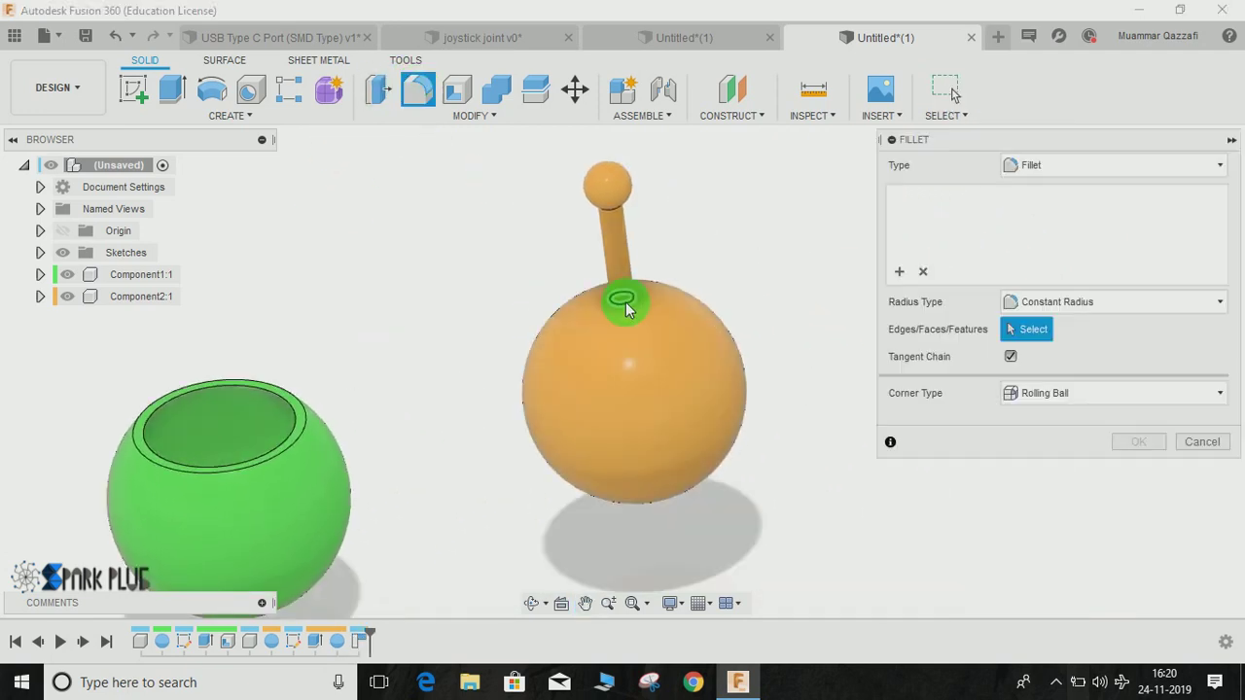
pyautogui.scroll(3, 630, 299)
pyautogui.write('20')
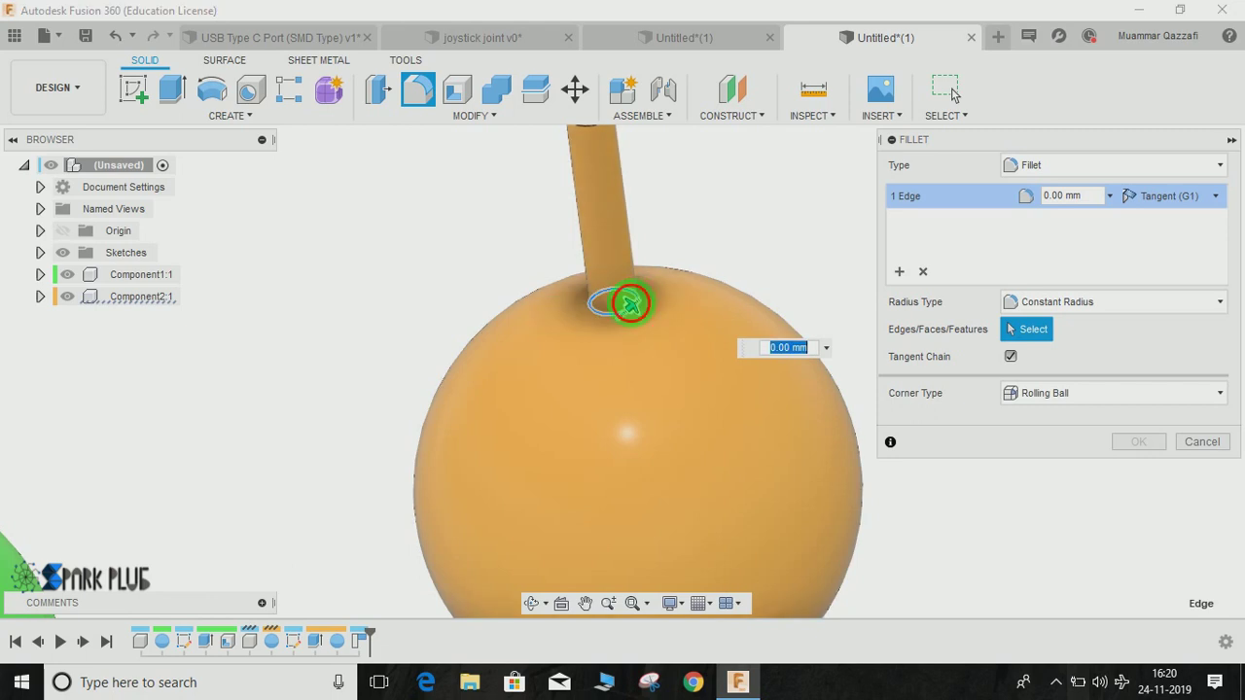
pyautogui.moveTo(650, 307); pyautogui.dragTo(642, 309)
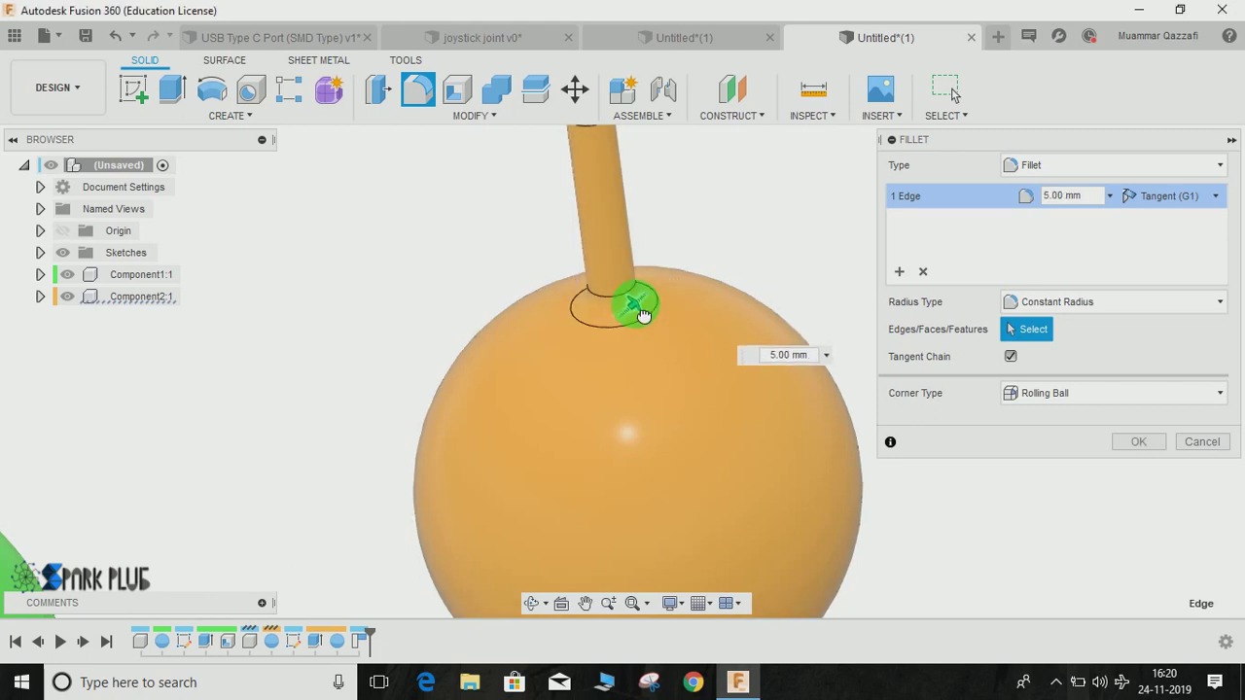
pyautogui.click(1121, 443)
pyautogui.scroll(-5, 695, 346)
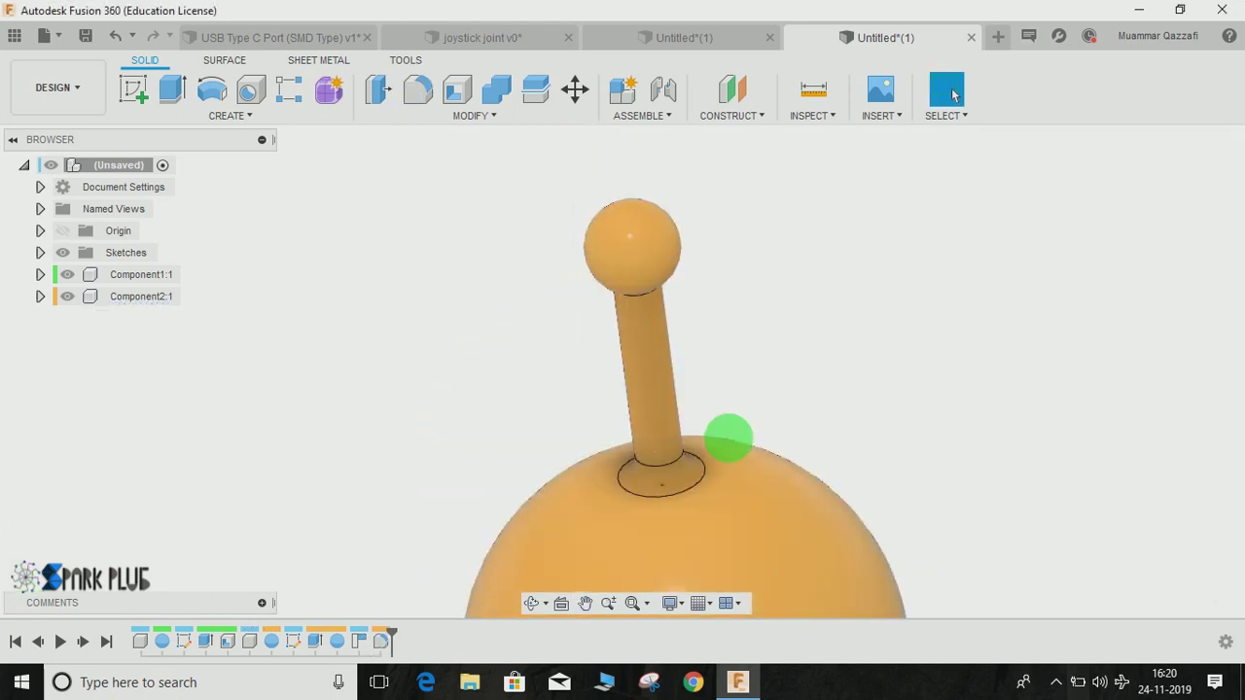
# Fillet the edge where the knob meets the stick to flare it.
pyautogui.click(415, 89)
pyautogui.click(686, 271)
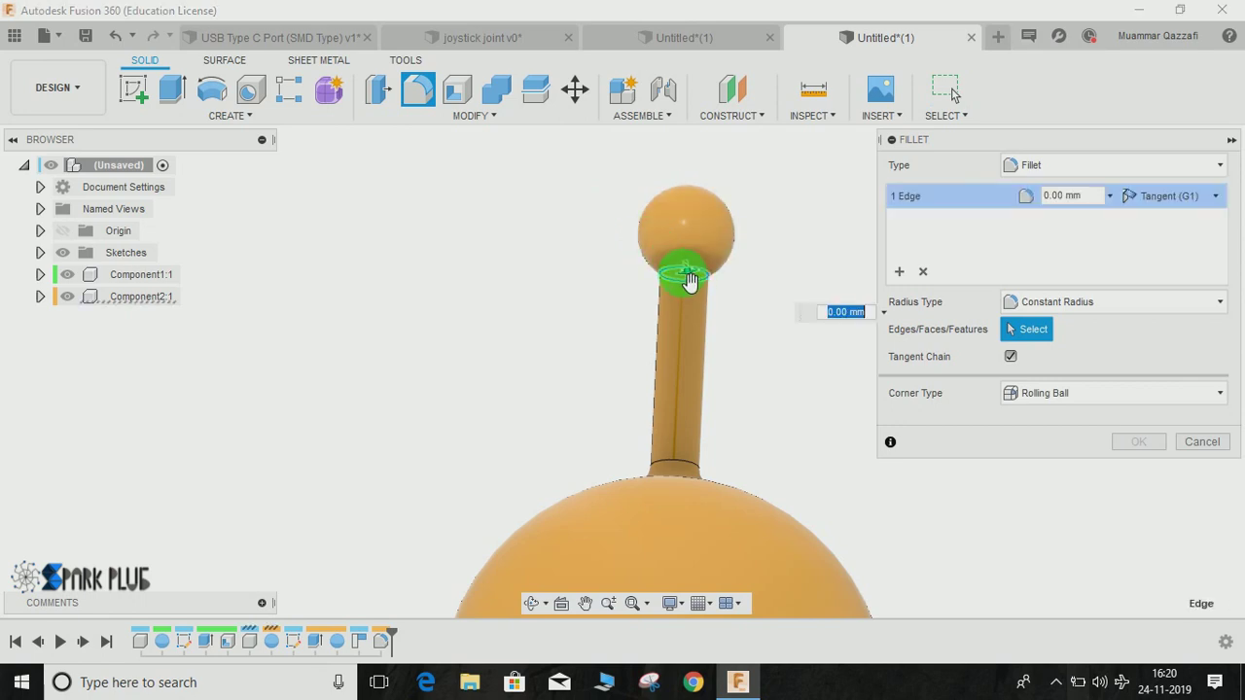
pyautogui.moveTo(685, 278); pyautogui.dragTo(688, 282)
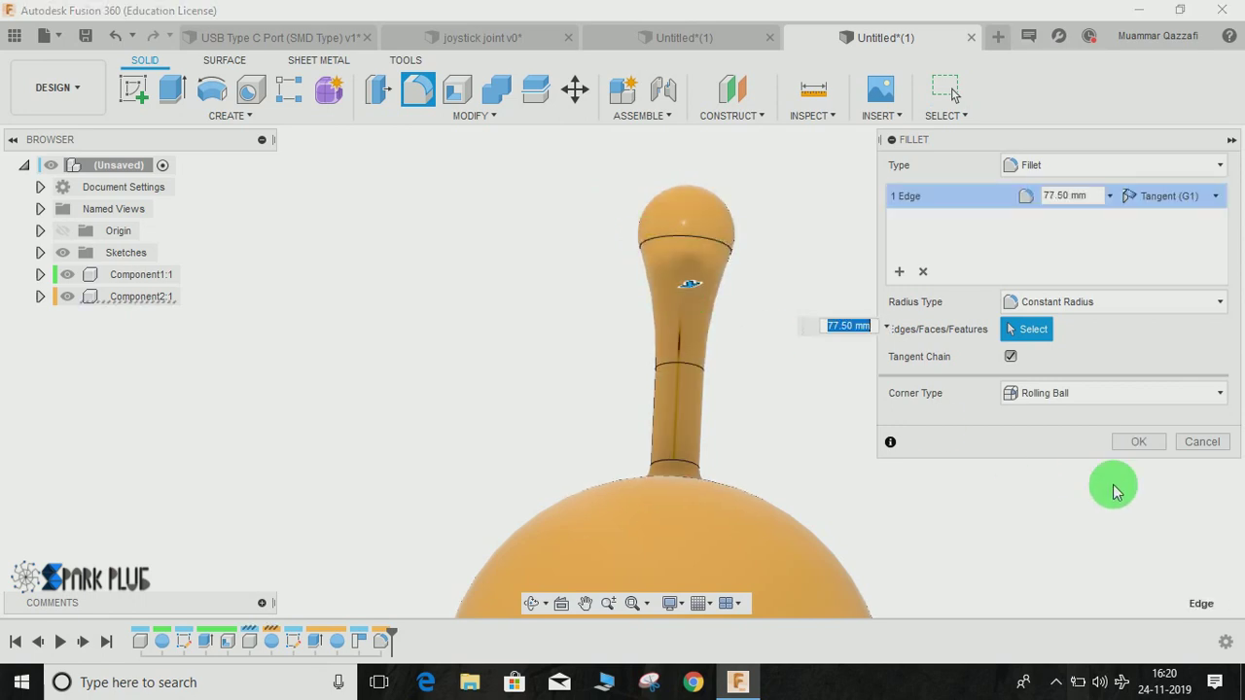
pyautogui.click(1121, 443)
pyautogui.scroll(-2, 697, 424)
pyautogui.scroll(-2, 697, 424)
# Move the green shell left and the orange joystick off to the right.
pyautogui.keyDown('shift'); pyautogui.moveTo(820, 286); pyautogui.dragTo(949, 373, button='middle'); pyautogui.keyUp('shift')
pyautogui.moveTo(574, 330); pyautogui.dragTo(418, 457)
pyautogui.moveTo(785, 439); pyautogui.dragTo(342, 360)
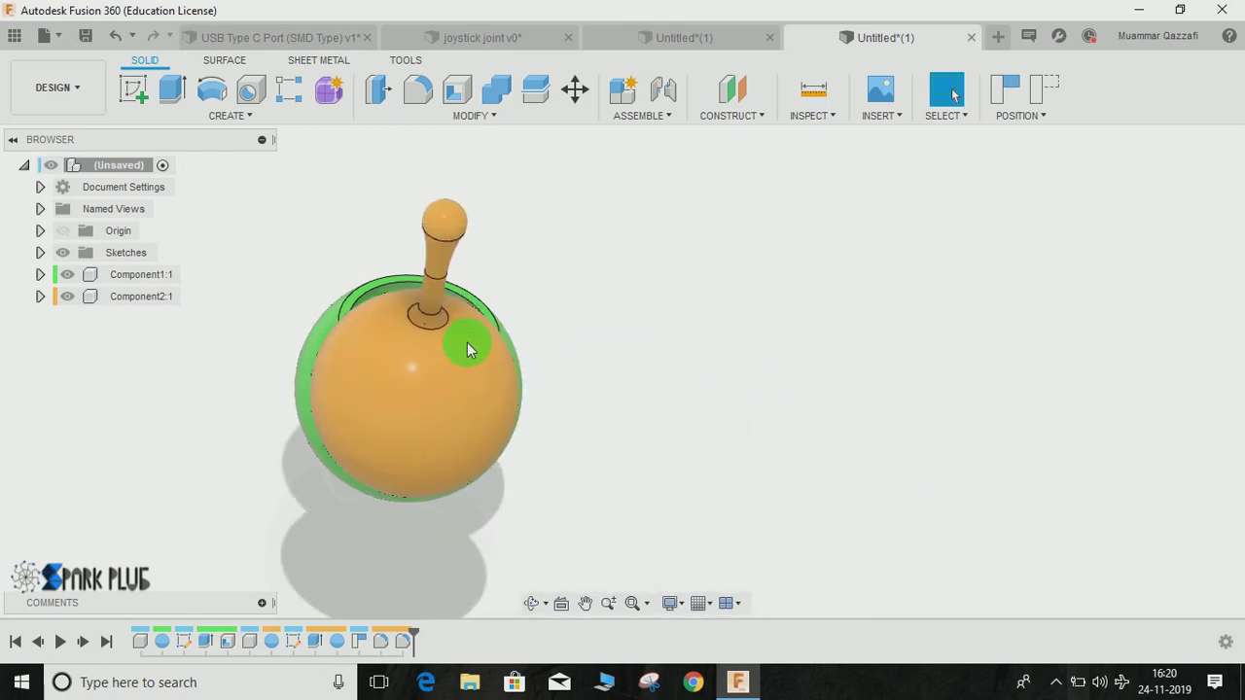
pyautogui.moveTo(467, 334); pyautogui.dragTo(942, 344)
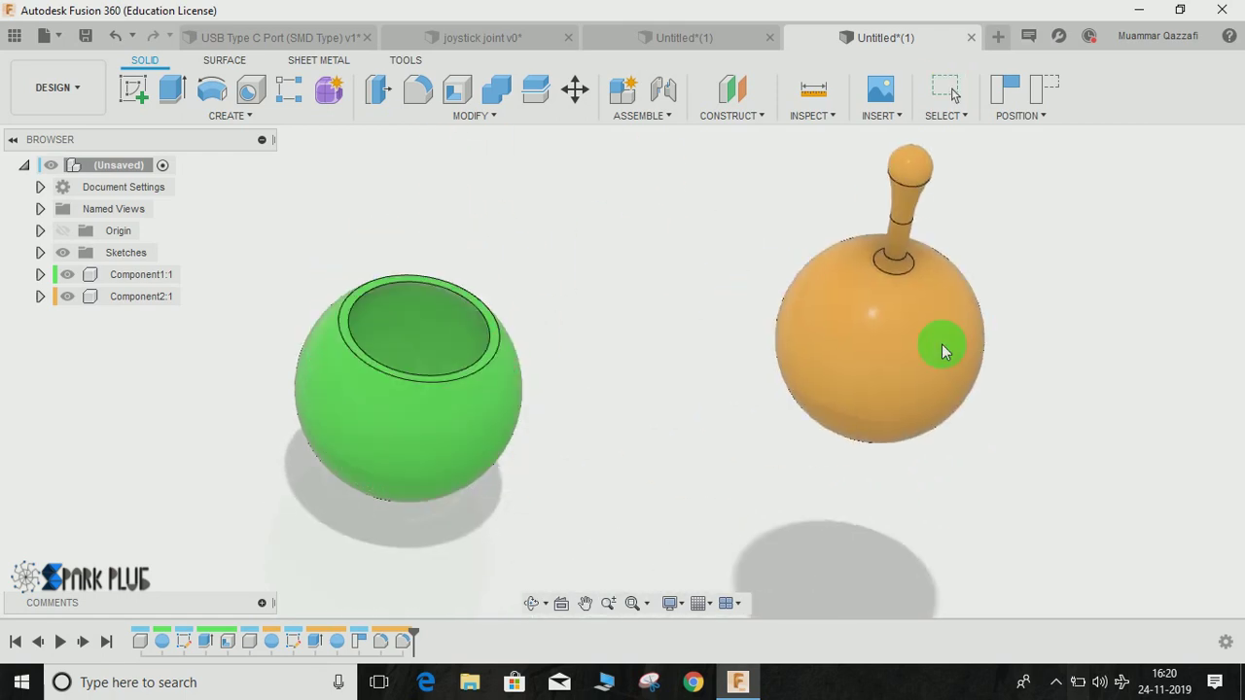
# Ground Component1:1, the green socket, and drag the orange ball up beside it.
pyautogui.click(1031, 98)
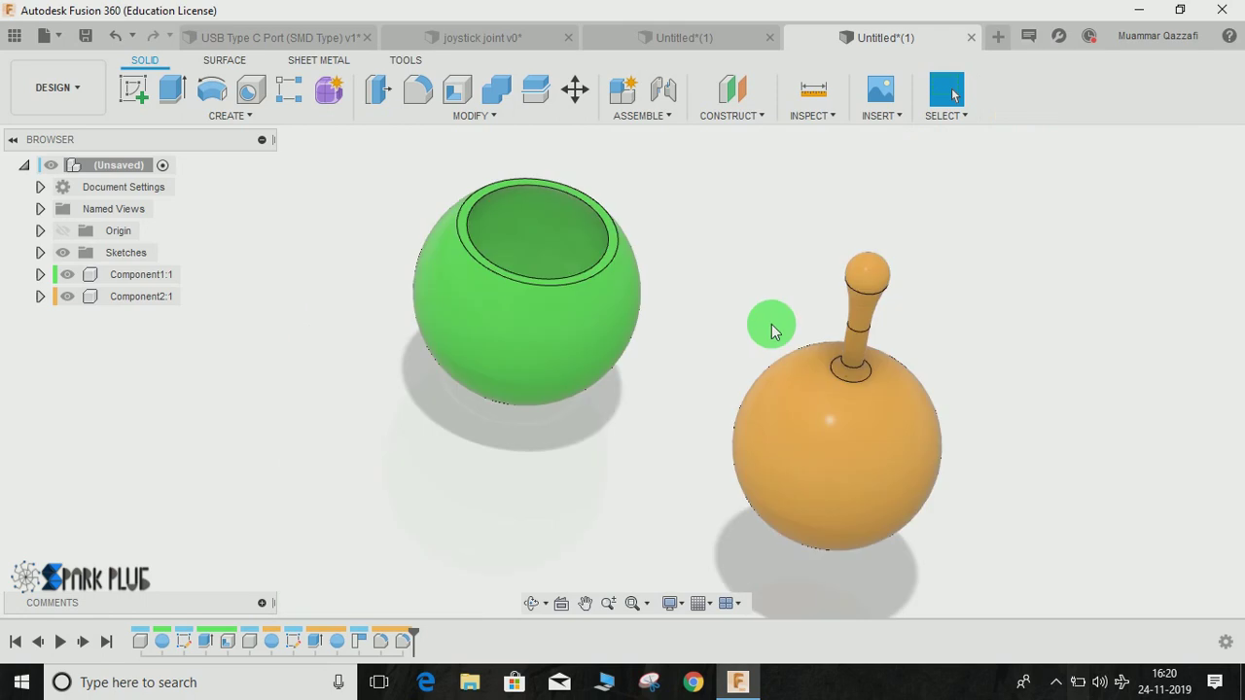
pyautogui.click(145, 275)
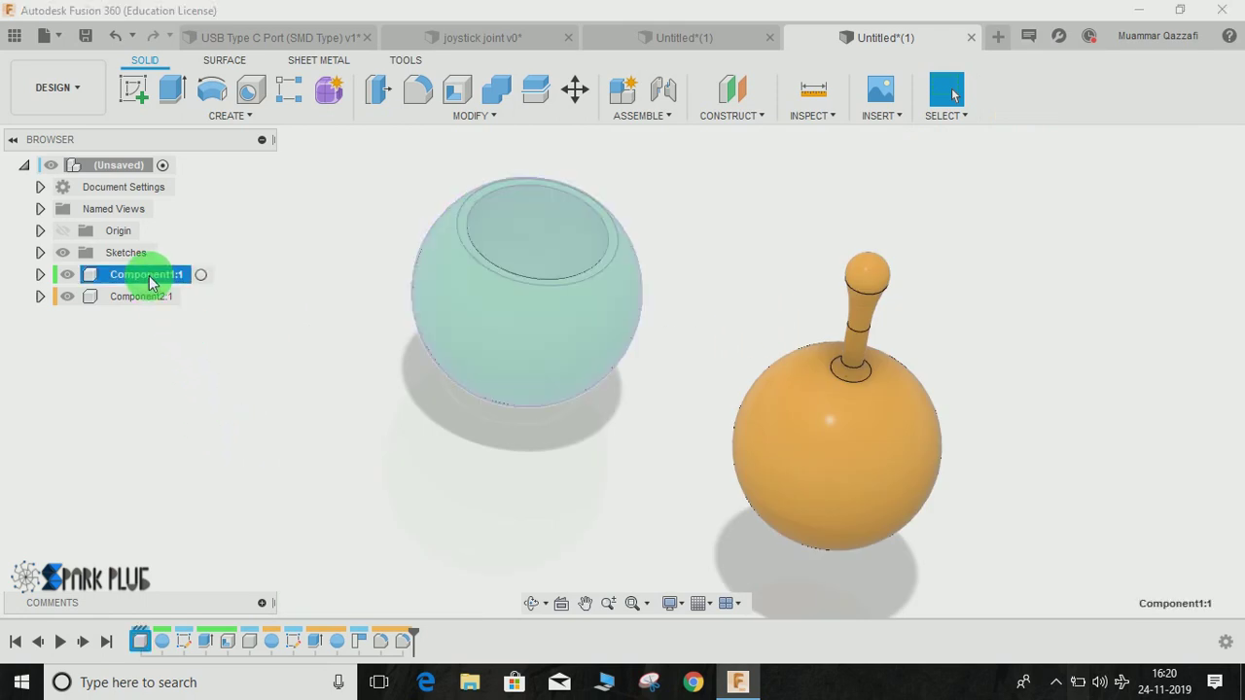
pyautogui.rightClick(151, 283)
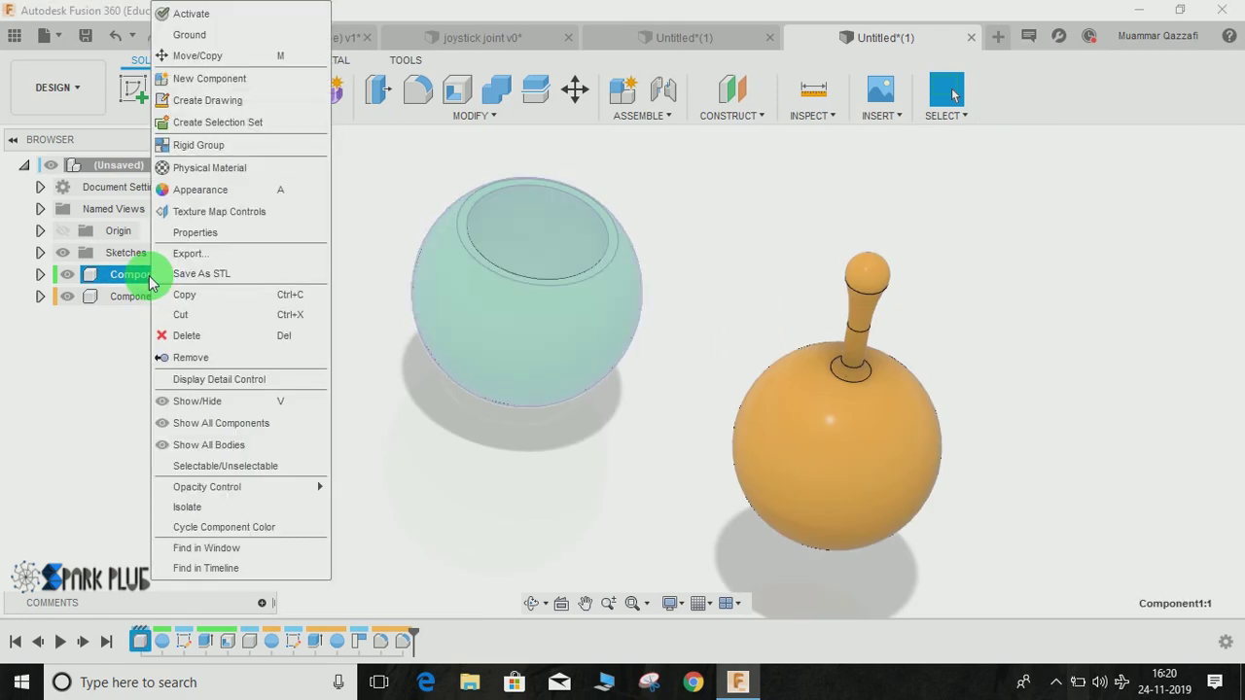
pyautogui.click(212, 37)
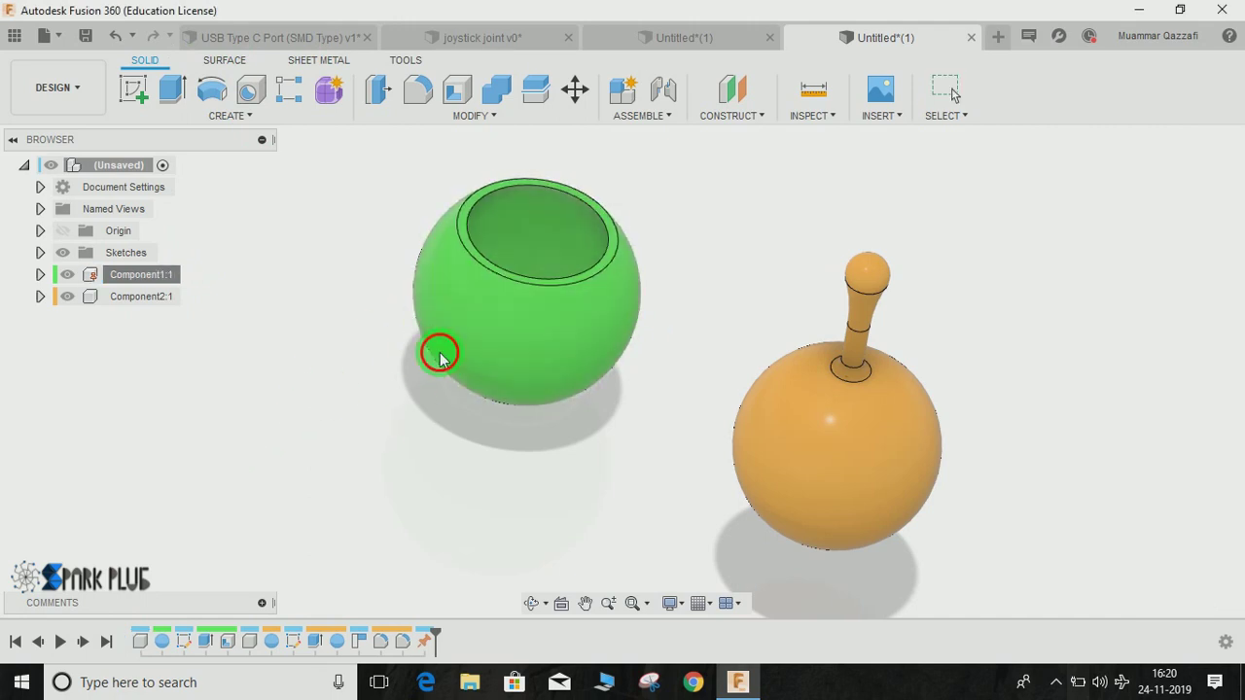
pyautogui.moveTo(715, 417); pyautogui.dragTo(973, 222)
# Join the orange ball to the green socket's rim with a Ball joint, previewing its motion.
pyautogui.click(664, 89)
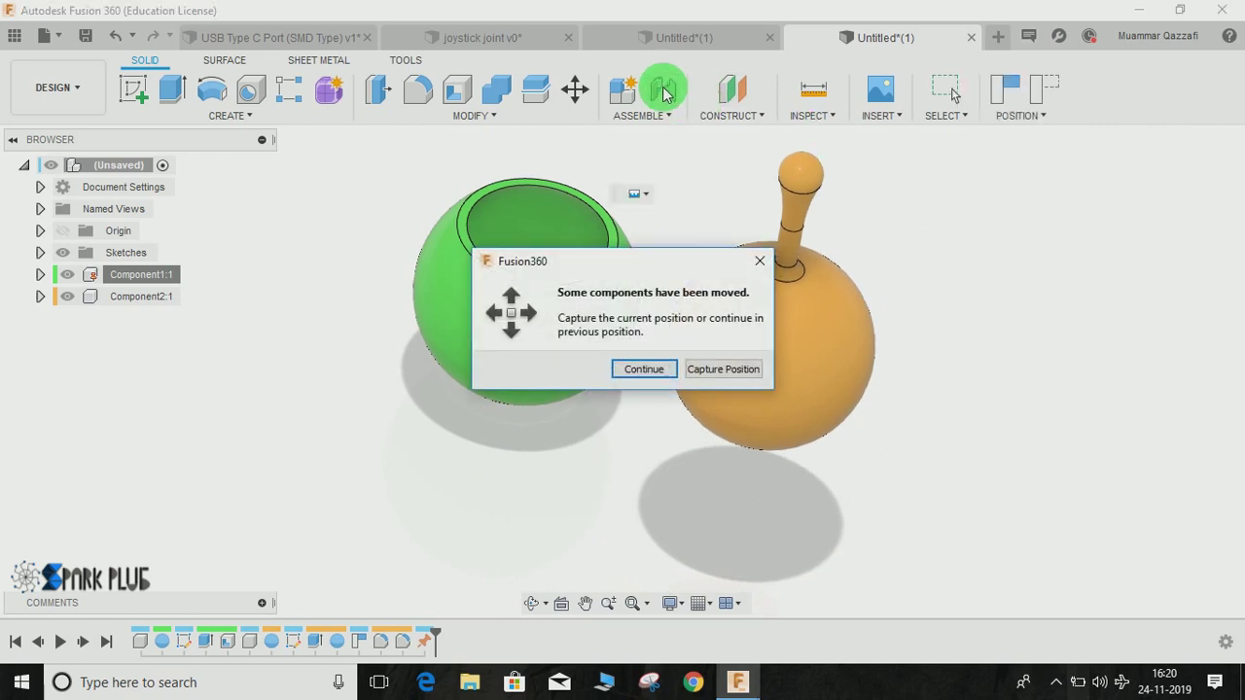
pyautogui.click(720, 370)
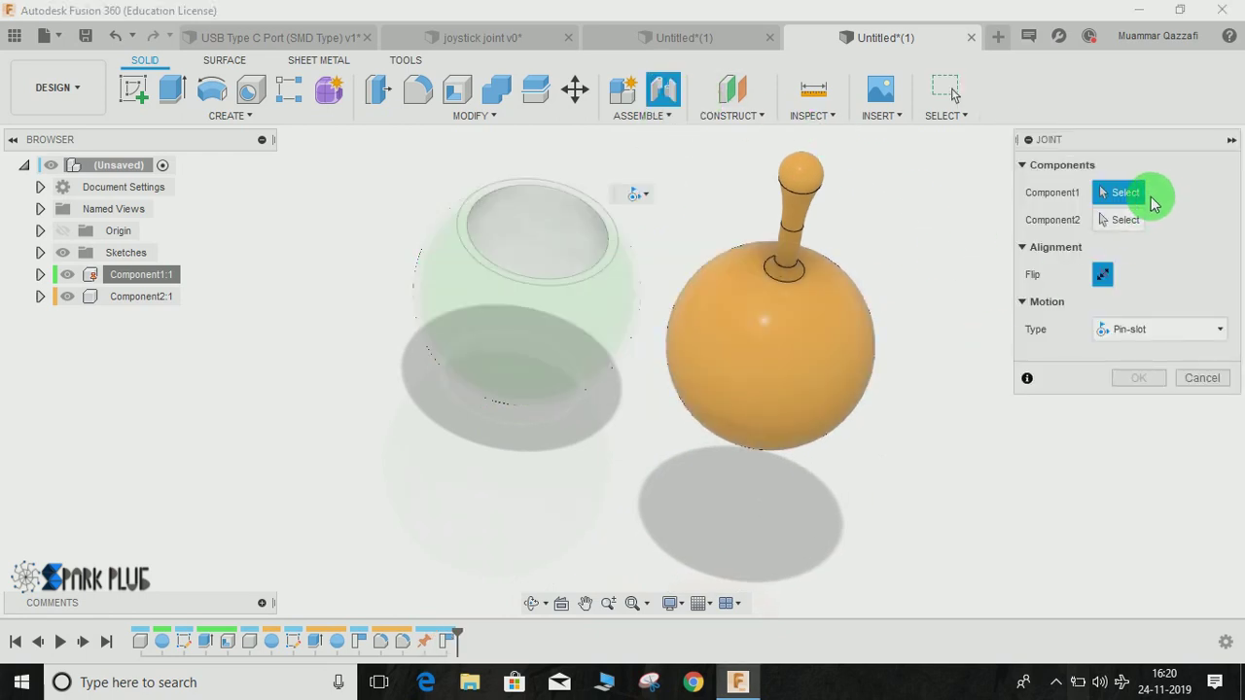
pyautogui.click(1135, 330)
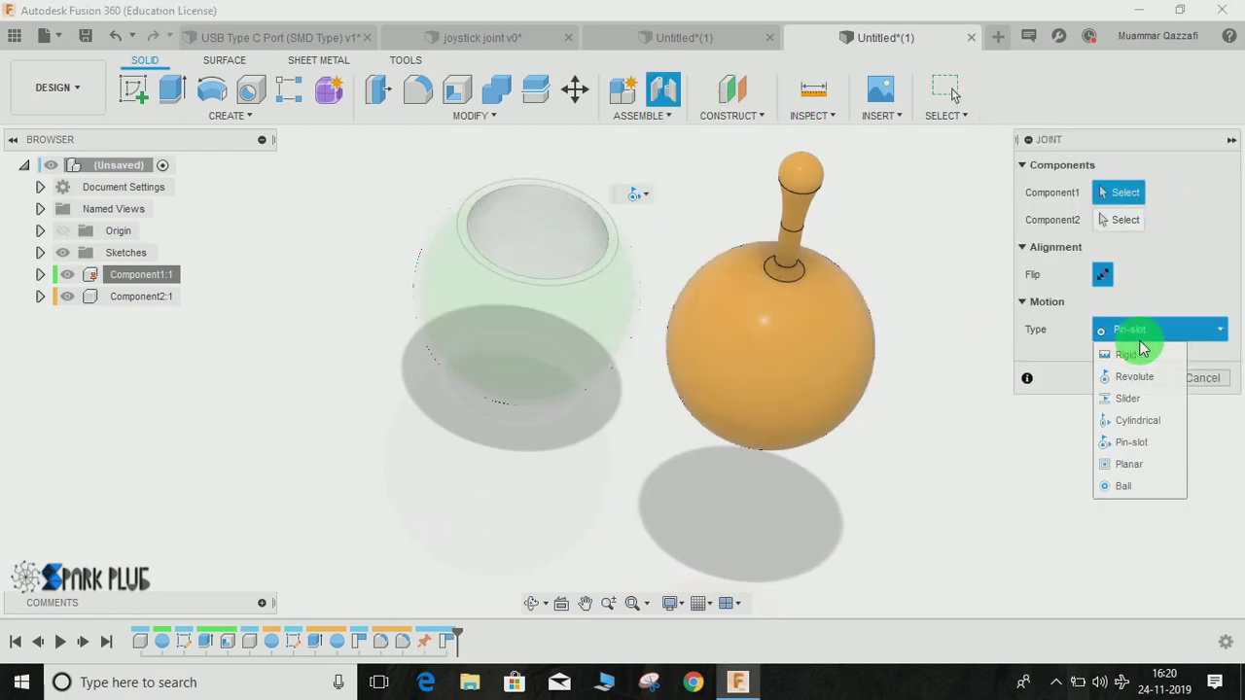
pyautogui.click(1123, 487)
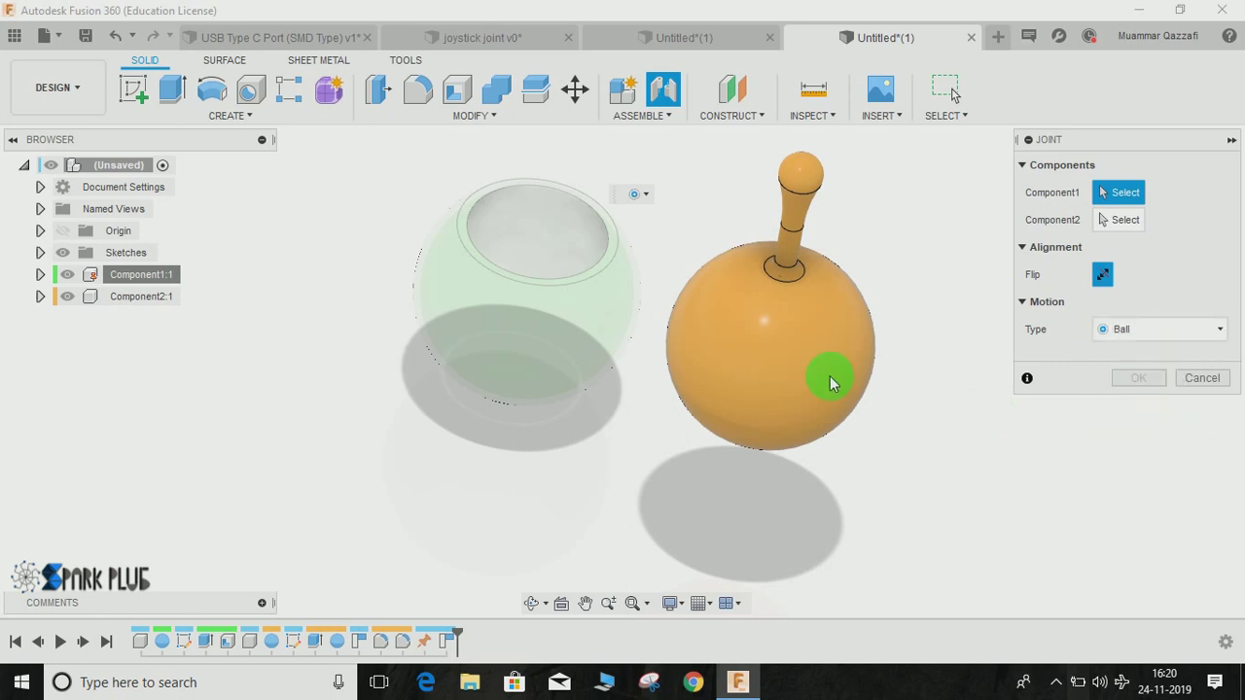
pyautogui.click(1132, 193)
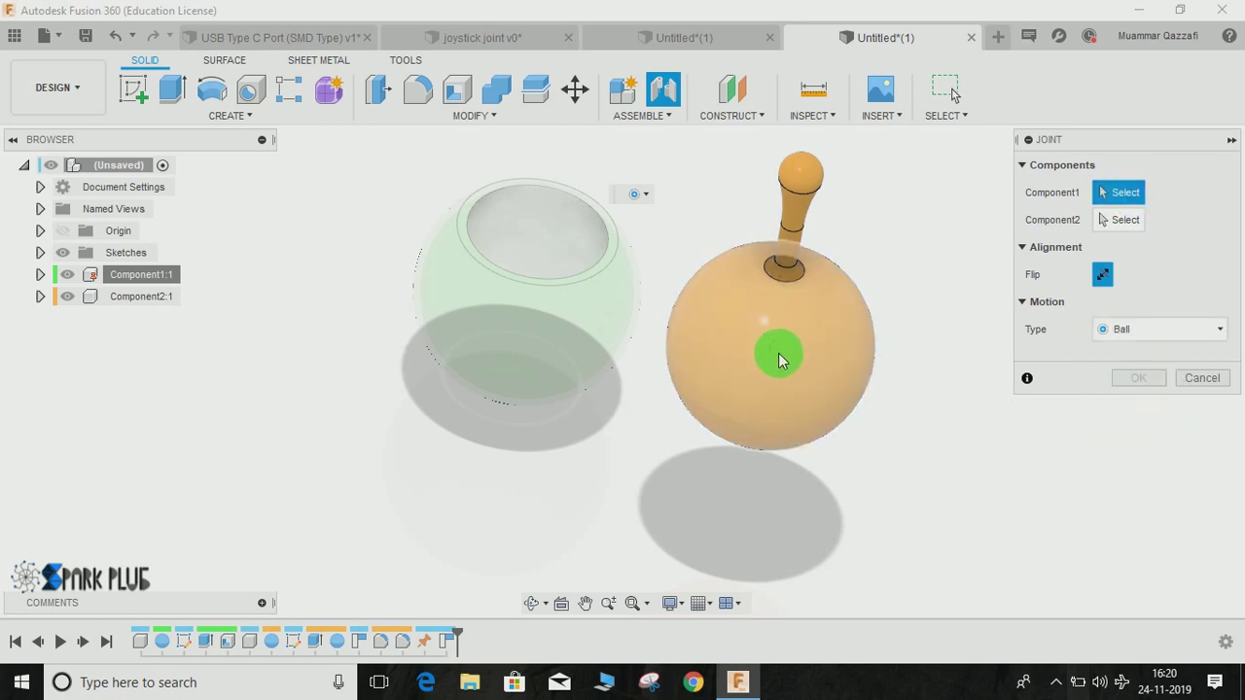
pyautogui.click(796, 361)
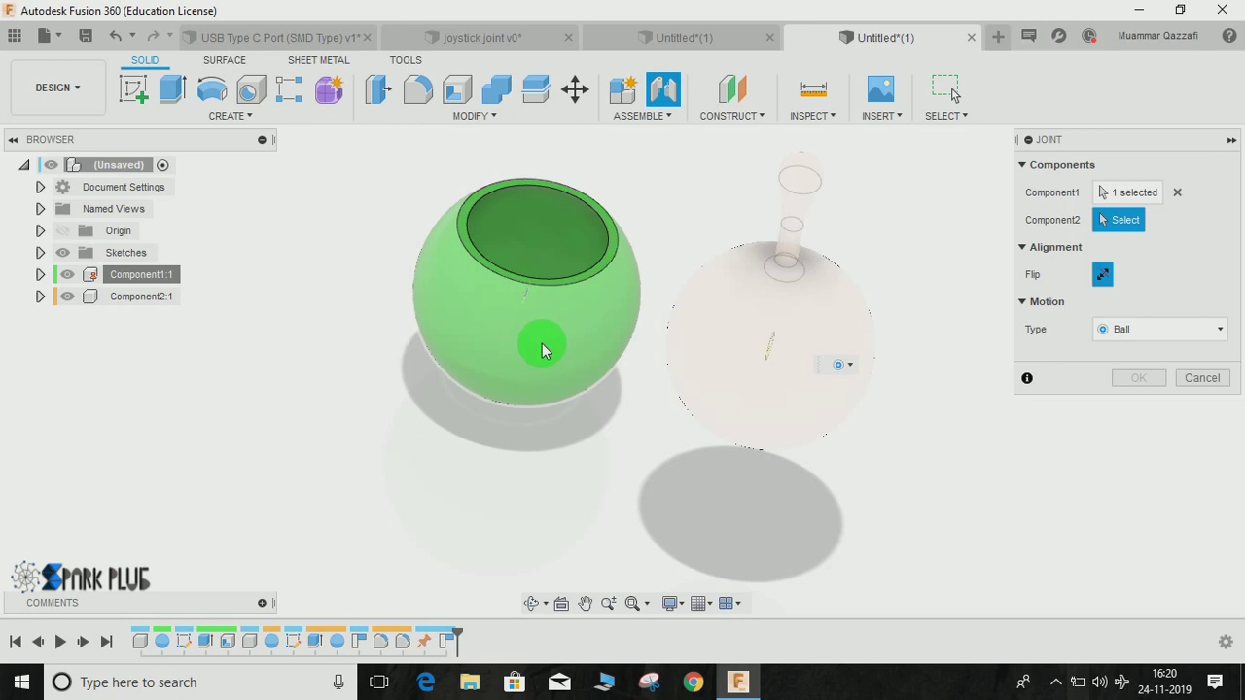
pyautogui.click(532, 218)
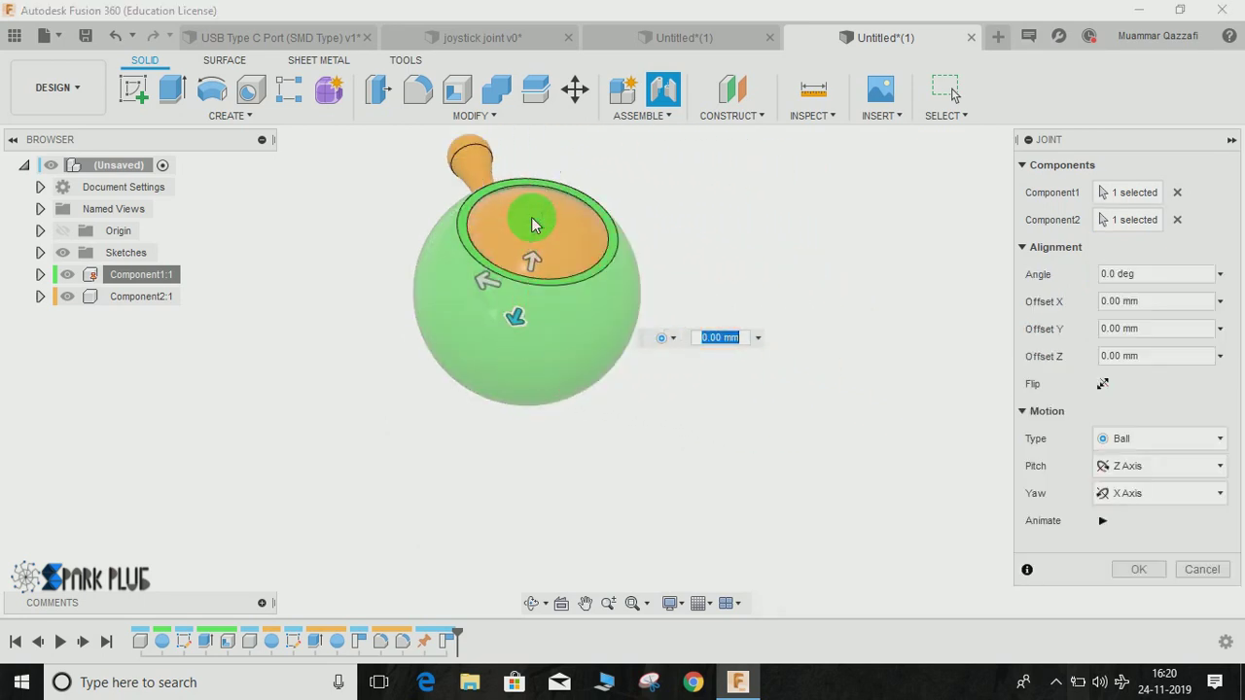
pyautogui.click(1102, 520)
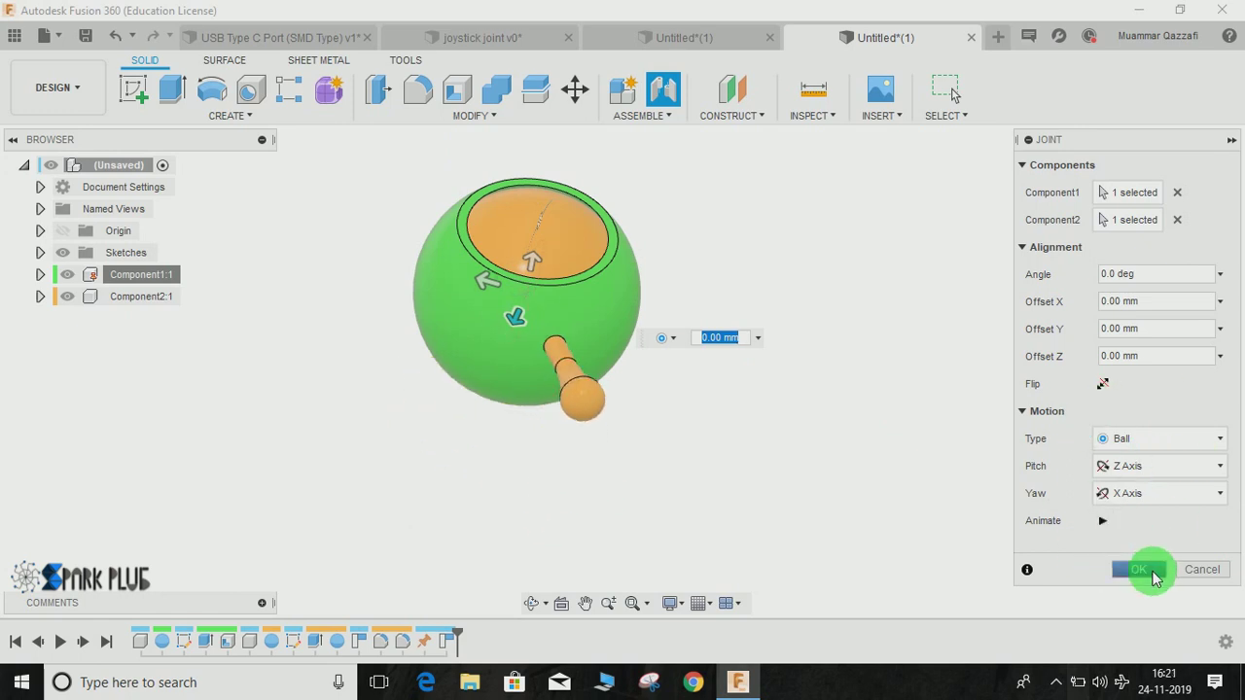
pyautogui.click(1138, 569)
# Swing the orange joystick handle freely around its ball joint, then return it upright.
pyautogui.keyDown('shift'); pyautogui.moveTo(892, 317); pyautogui.dragTo(770, 387, button='middle'); pyautogui.keyUp('shift')
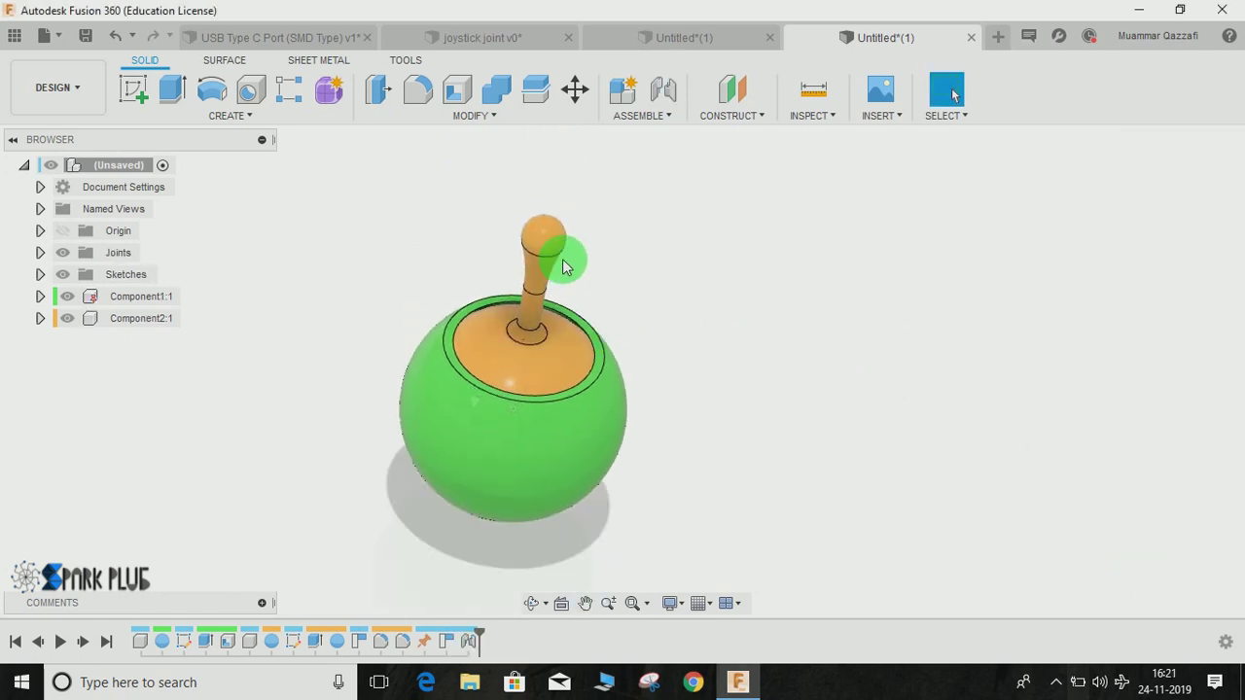
pyautogui.moveTo(559, 260); pyautogui.dragTo(569, 229)
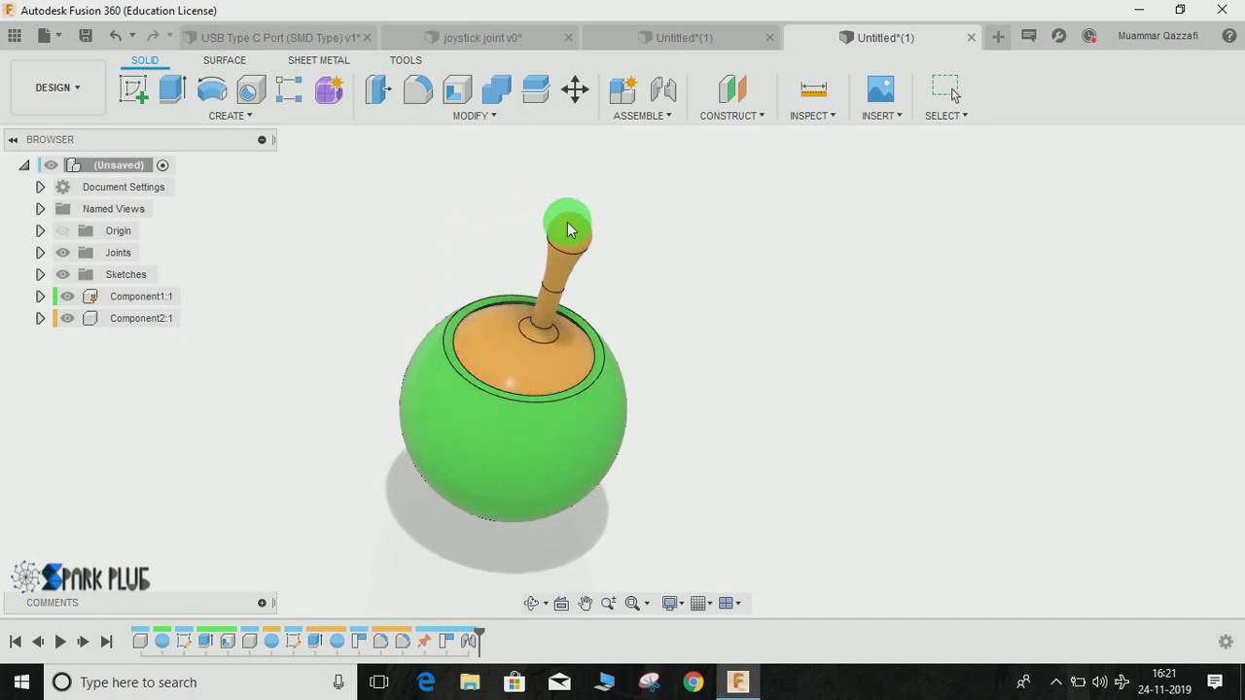
pyautogui.moveTo(569, 229); pyautogui.dragTo(615, 247)
pyautogui.moveTo(654, 324); pyautogui.dragTo(565, 270)
pyautogui.moveTo(625, 181); pyautogui.dragTo(633, 136)
pyautogui.click(639, 119)
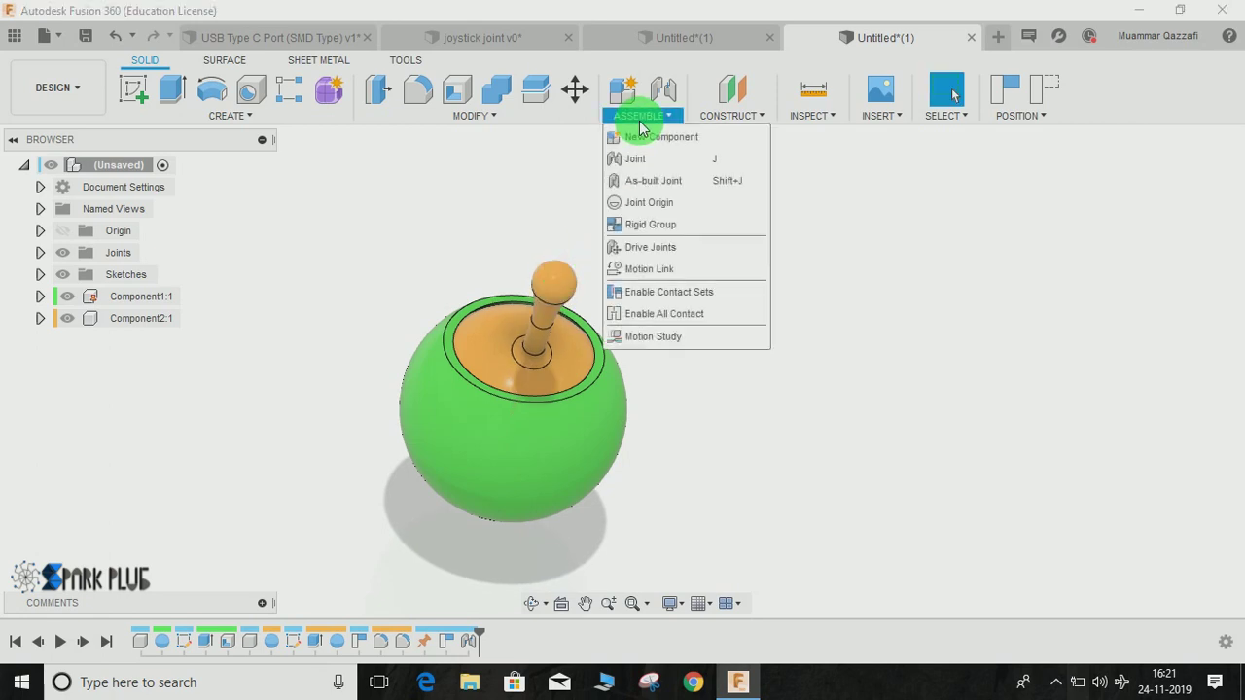
# Enable contact sets for the joystick assembly.
pyautogui.click(663, 295)
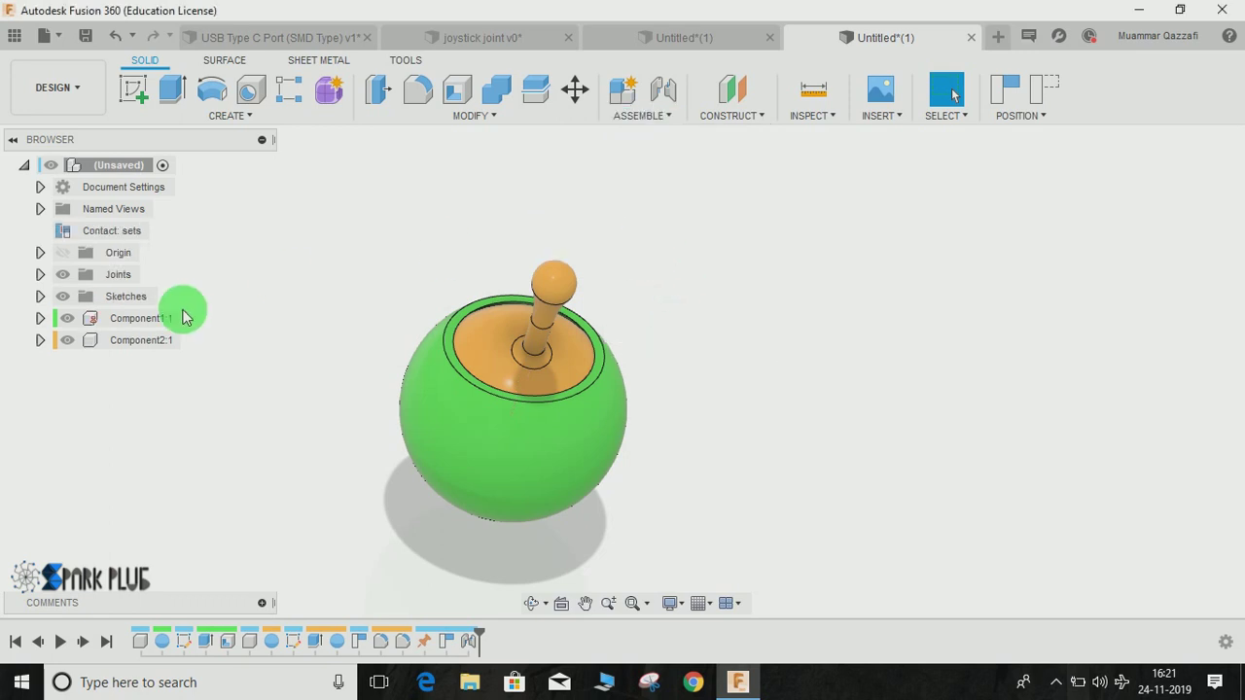
pyautogui.moveTo(595, 406); pyautogui.dragTo(614, 386)
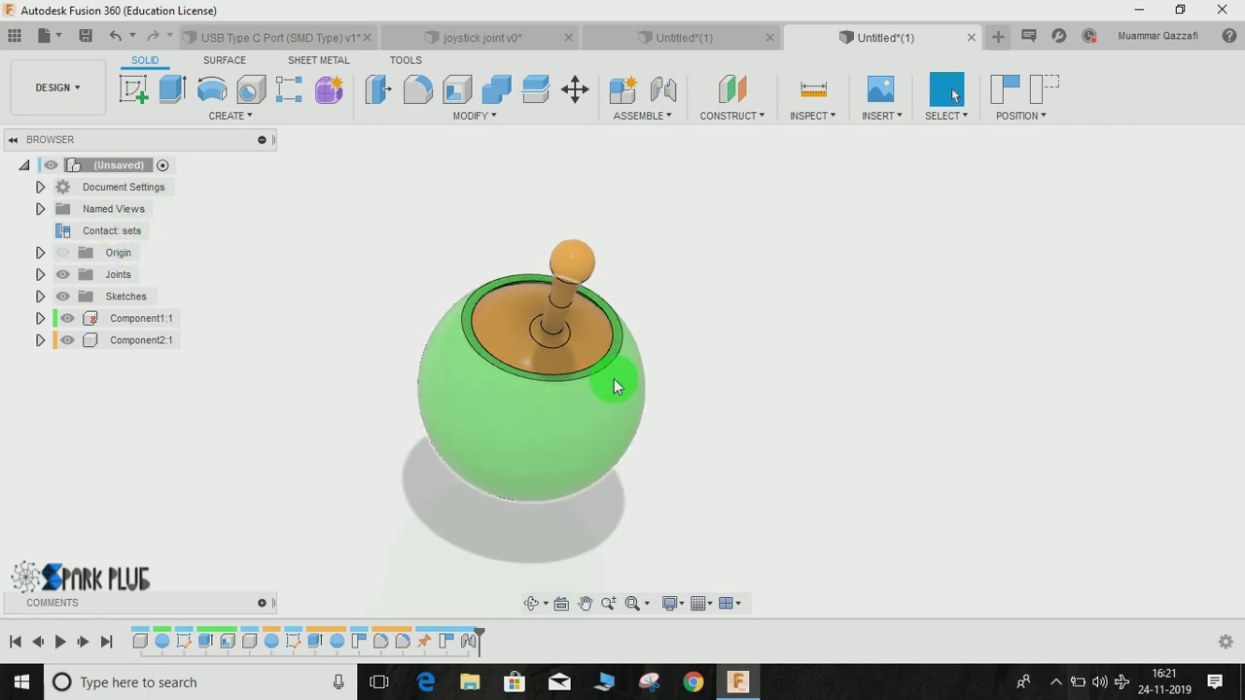
pyautogui.moveTo(614, 381); pyautogui.dragTo(546, 376)
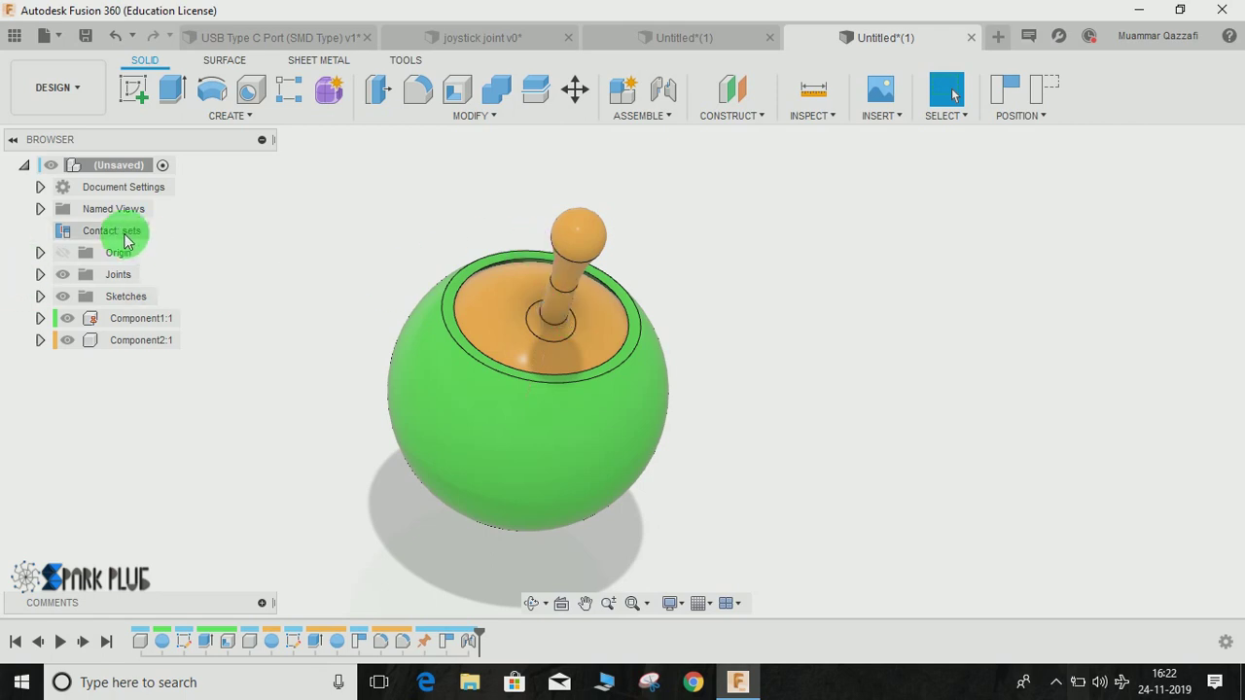
# Tilt the joystick handle toward the upper left to test movement with contact sets on.
pyautogui.moveTo(544, 294)
pyautogui.mouseDown()
pyautogui.moveTo(503, 297)
pyautogui.moveTo(517, 369)
pyautogui.moveTo(547, 320)
pyautogui.moveTo(471, 345)
pyautogui.moveTo(549, 298)
pyautogui.mouseUp()
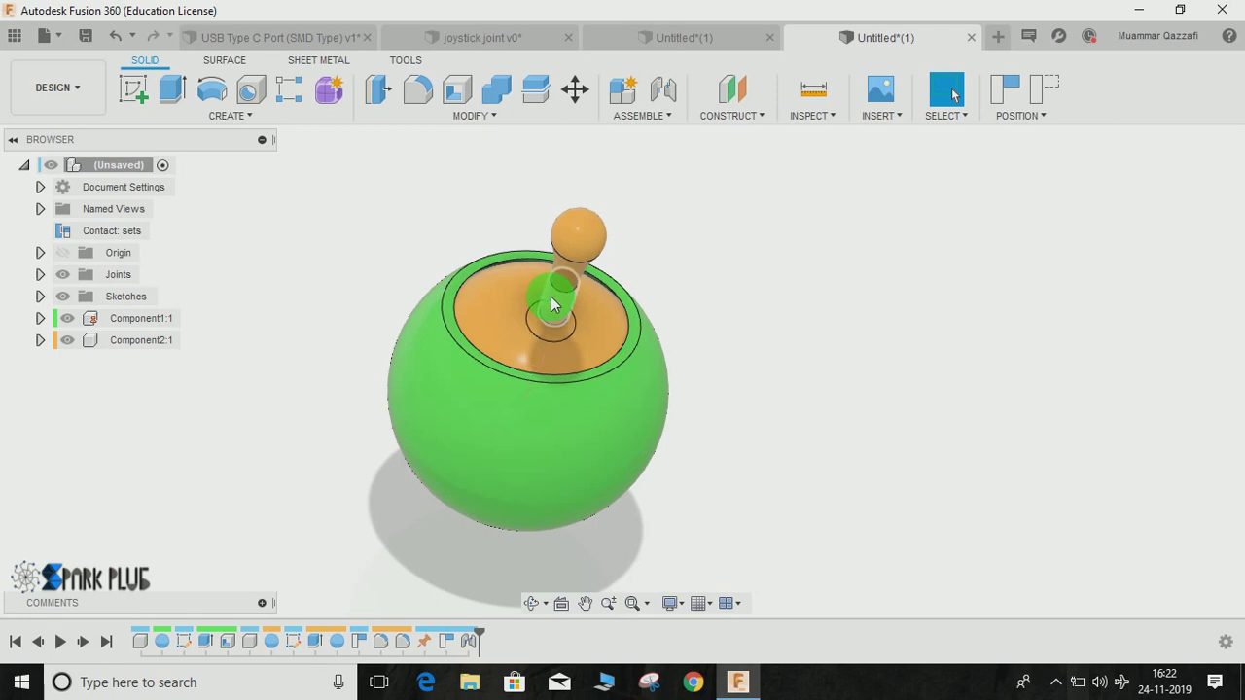
pyautogui.moveTo(552, 302); pyautogui.dragTo(381, 262)
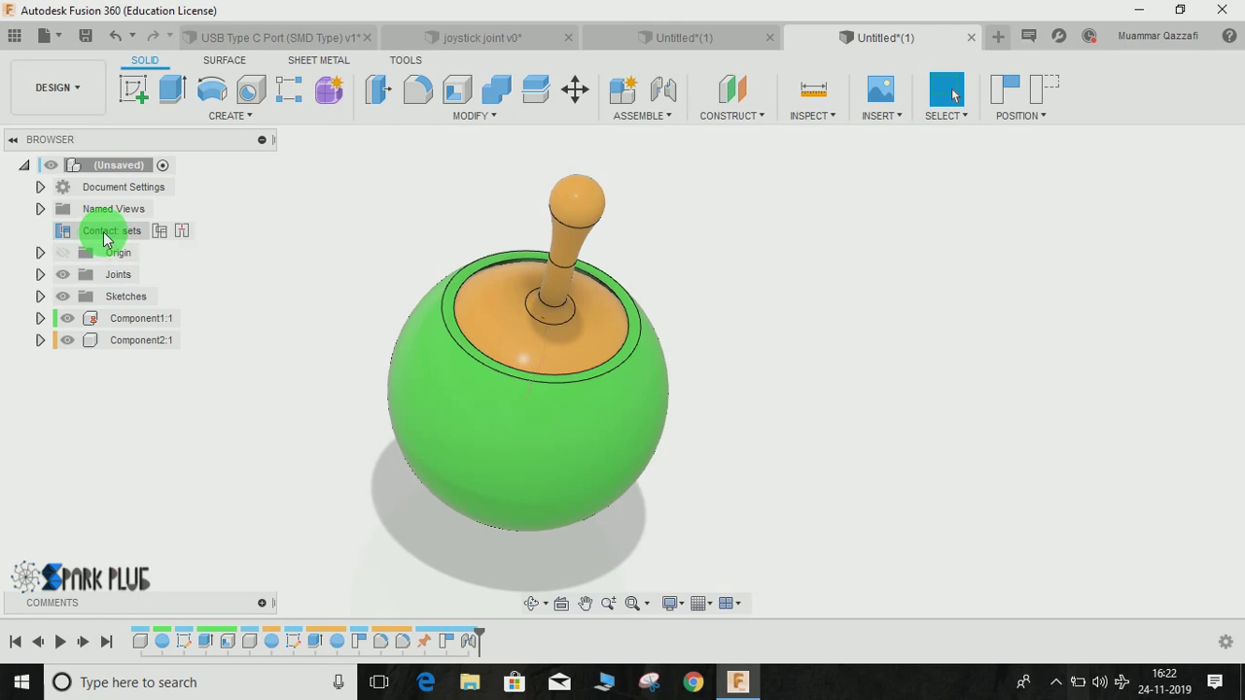
pyautogui.moveTo(107, 239); pyautogui.dragTo(532, 158)
pyautogui.click(641, 119)
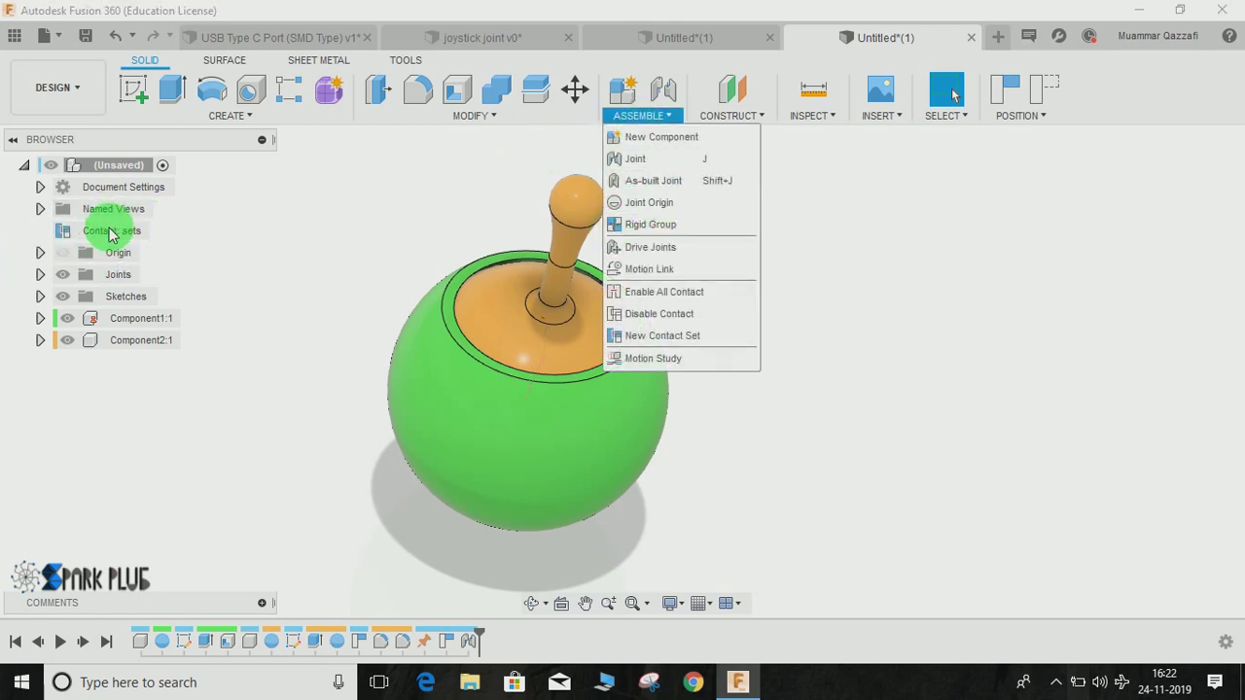
# Create a new contact set containing the green socket and orange joystick bodies.
pyautogui.click(110, 234)
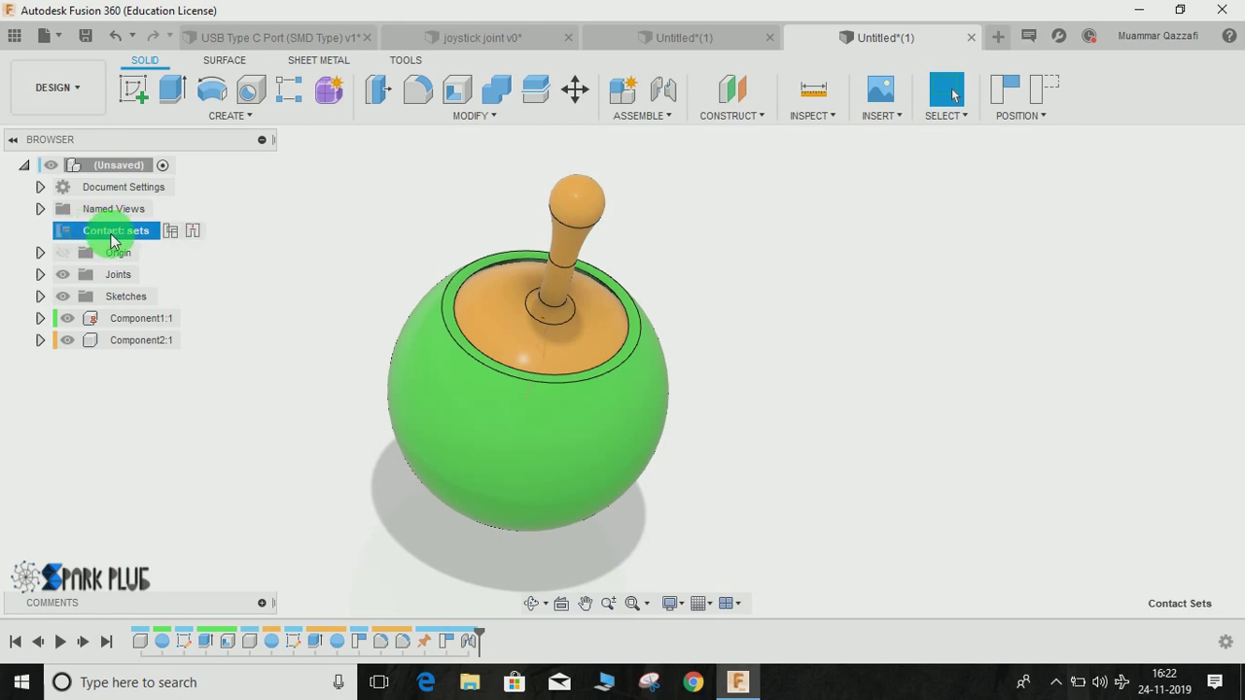
pyautogui.rightClick(113, 240)
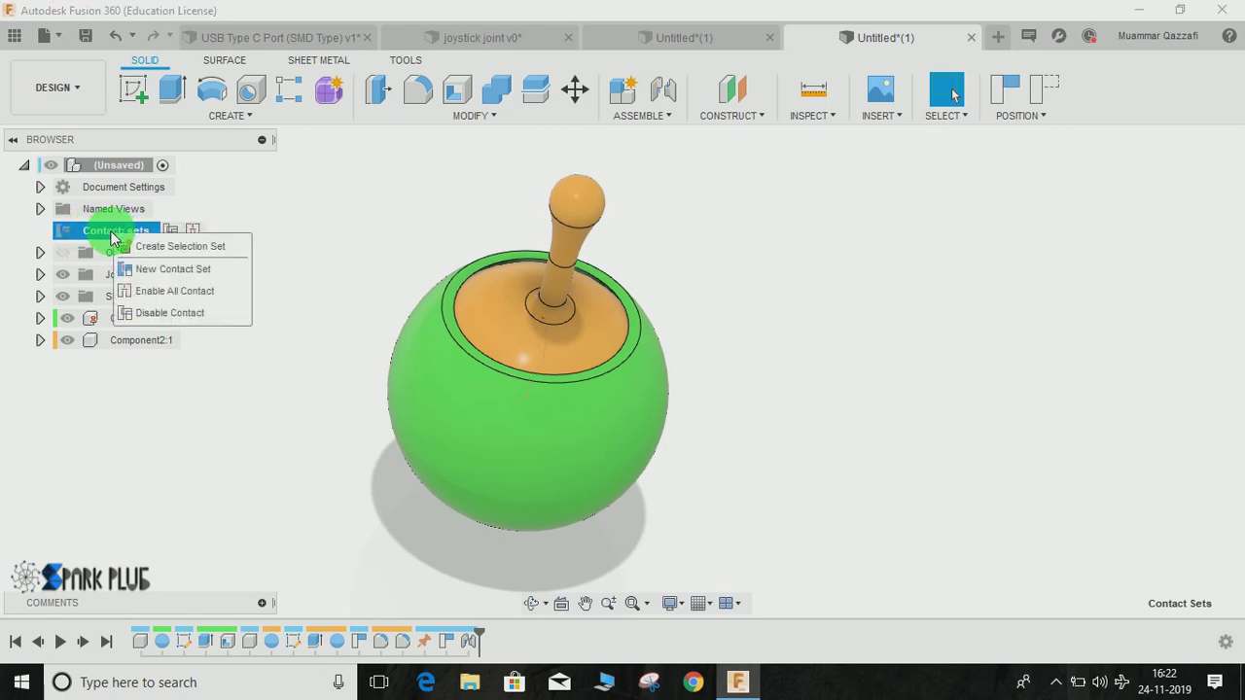
pyautogui.click(163, 277)
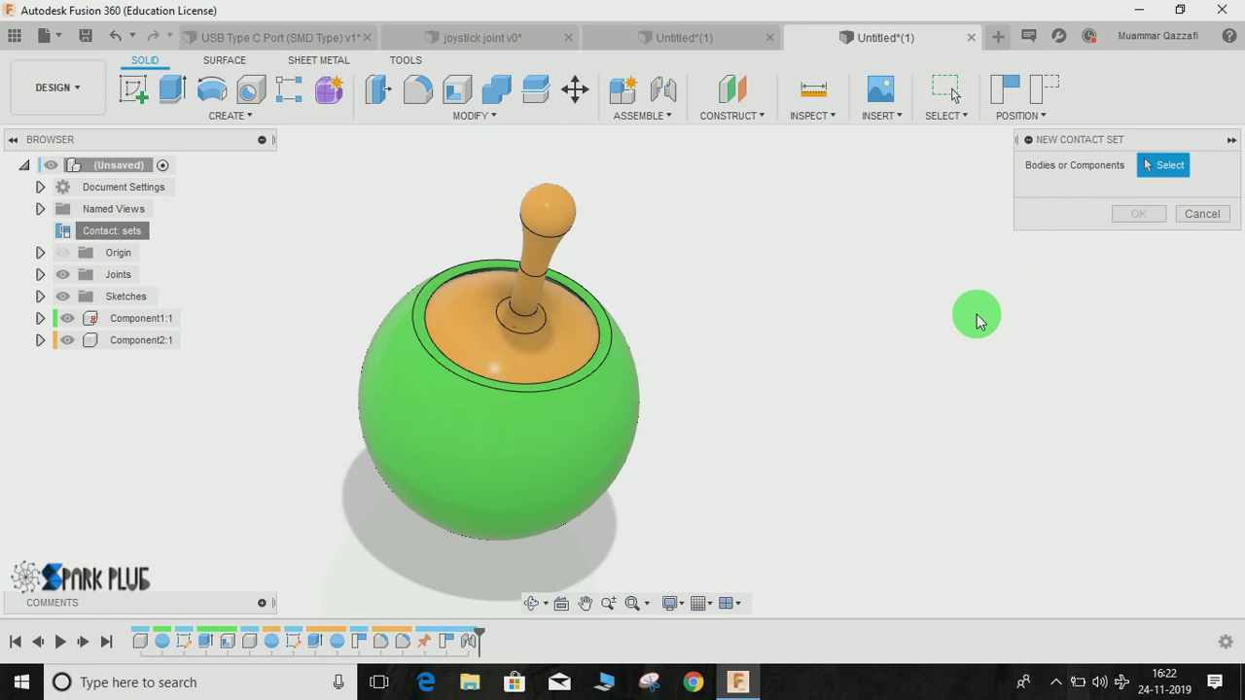
pyautogui.click(512, 461)
pyautogui.click(512, 347)
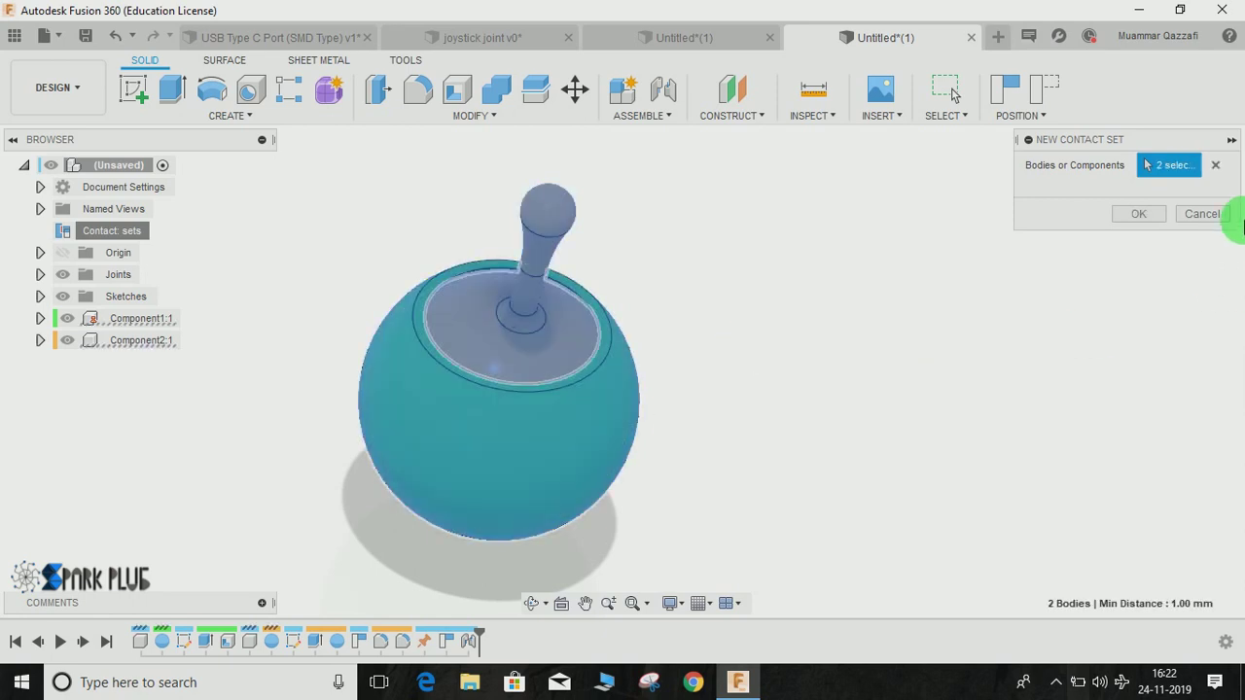
pyautogui.click(1163, 216)
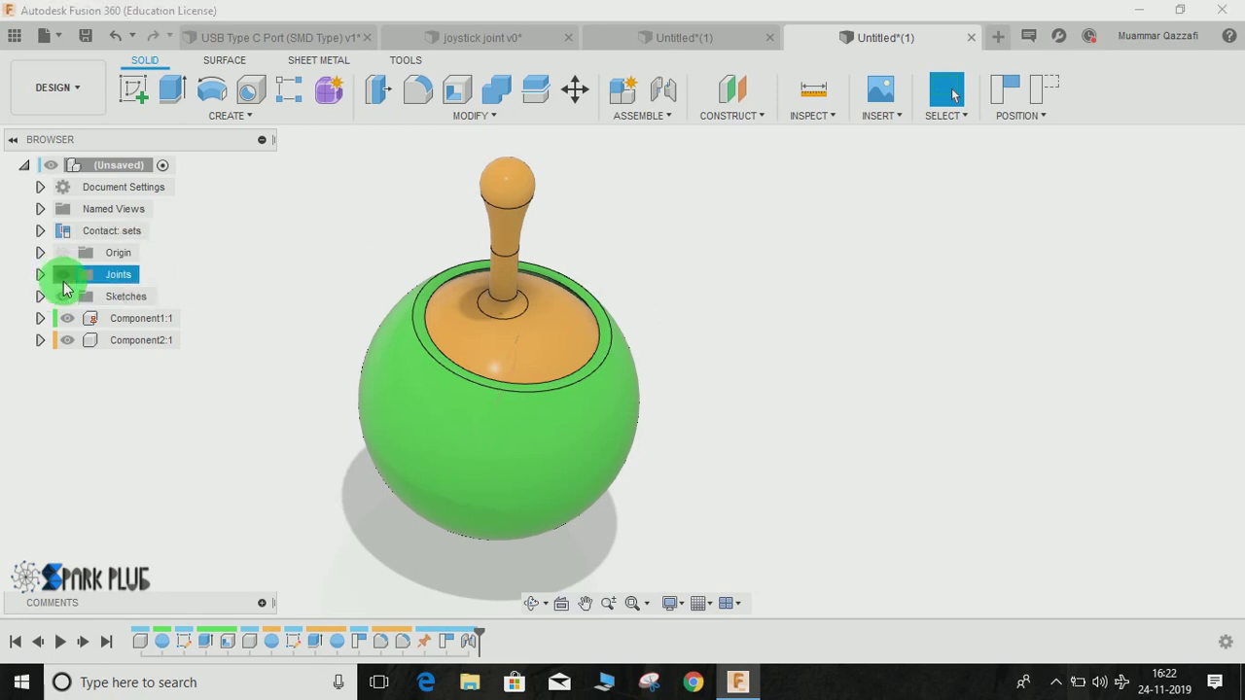
pyautogui.moveTo(527, 176); pyautogui.dragTo(452, 218)
pyautogui.moveTo(494, 297); pyautogui.dragTo(623, 393)
pyautogui.moveTo(553, 263); pyautogui.dragTo(409, 340)
pyautogui.scroll(2, 428, 355)
pyautogui.scroll(2, 410, 340)
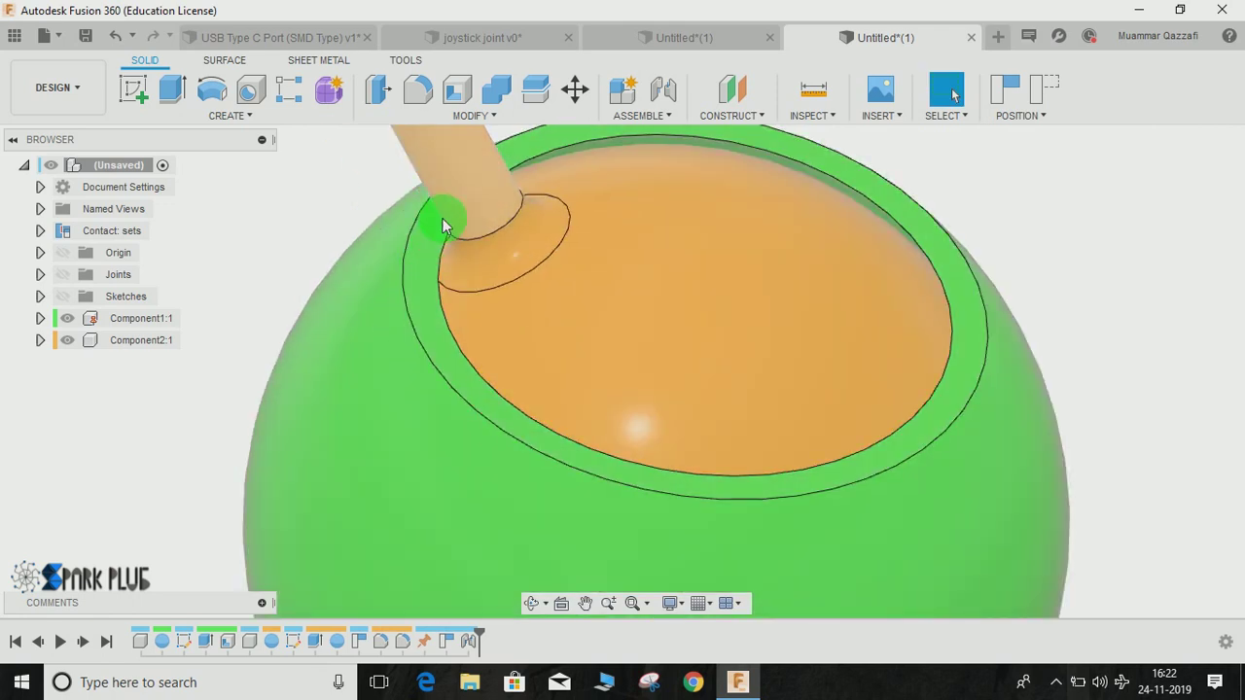
pyautogui.scroll(-1, 453, 265)
pyautogui.scroll(-3, 493, 260)
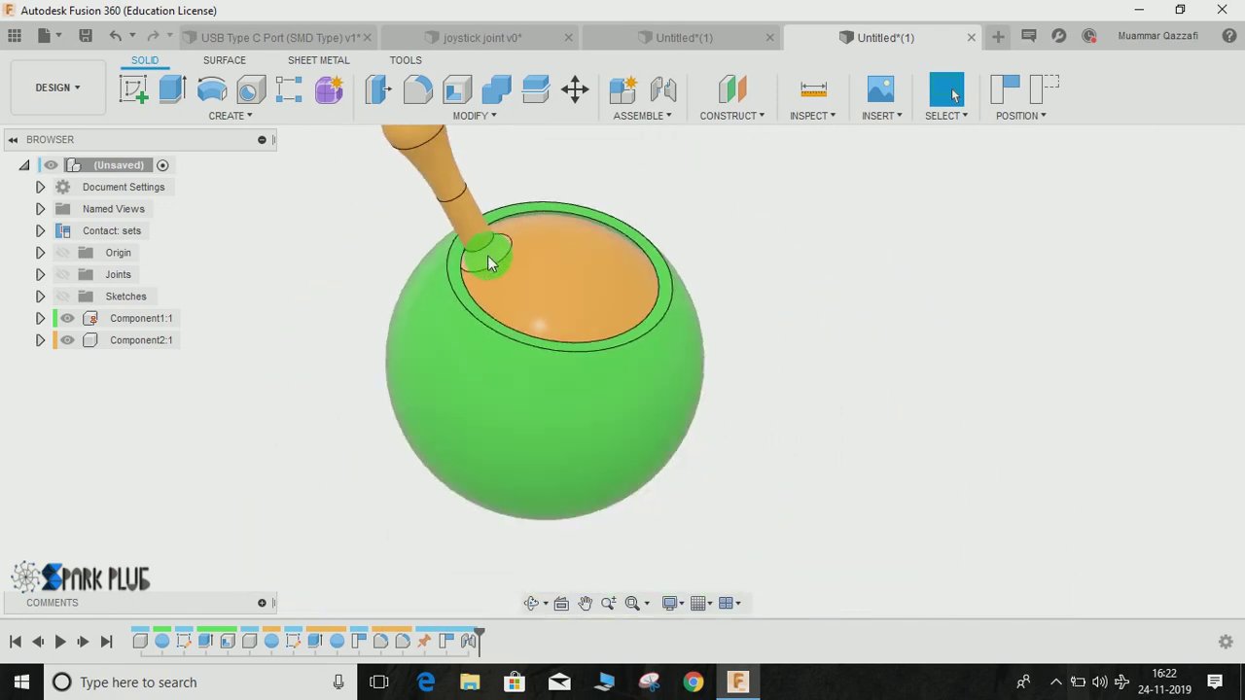
pyautogui.moveTo(445, 323)
pyautogui.mouseDown()
pyautogui.moveTo(519, 297)
pyautogui.moveTo(466, 362)
pyautogui.moveTo(421, 348)
pyautogui.moveTo(467, 330)
pyautogui.moveTo(600, 354)
pyautogui.moveTo(551, 228)
pyautogui.moveTo(438, 312)
pyautogui.moveTo(645, 348)
pyautogui.moveTo(576, 270)
pyautogui.moveTo(537, 276)
pyautogui.moveTo(541, 218)
pyautogui.moveTo(517, 203)
pyautogui.moveTo(418, 320)
pyautogui.moveTo(629, 375)
pyautogui.moveTo(586, 194)
pyautogui.moveTo(706, 271)
pyautogui.moveTo(444, 173)
pyautogui.moveTo(454, 258)
pyautogui.moveTo(606, 206)
pyautogui.moveTo(440, 224)
pyautogui.moveTo(478, 271)
pyautogui.moveTo(622, 269)
pyautogui.moveTo(736, 286)
pyautogui.moveTo(729, 326)
pyautogui.moveTo(556, 284)
pyautogui.moveTo(501, 336)
pyautogui.mouseUp()
# Switch to the 'joystick joint v0' design and tilt its red stick toward the upper right.
pyautogui.click(480, 46)
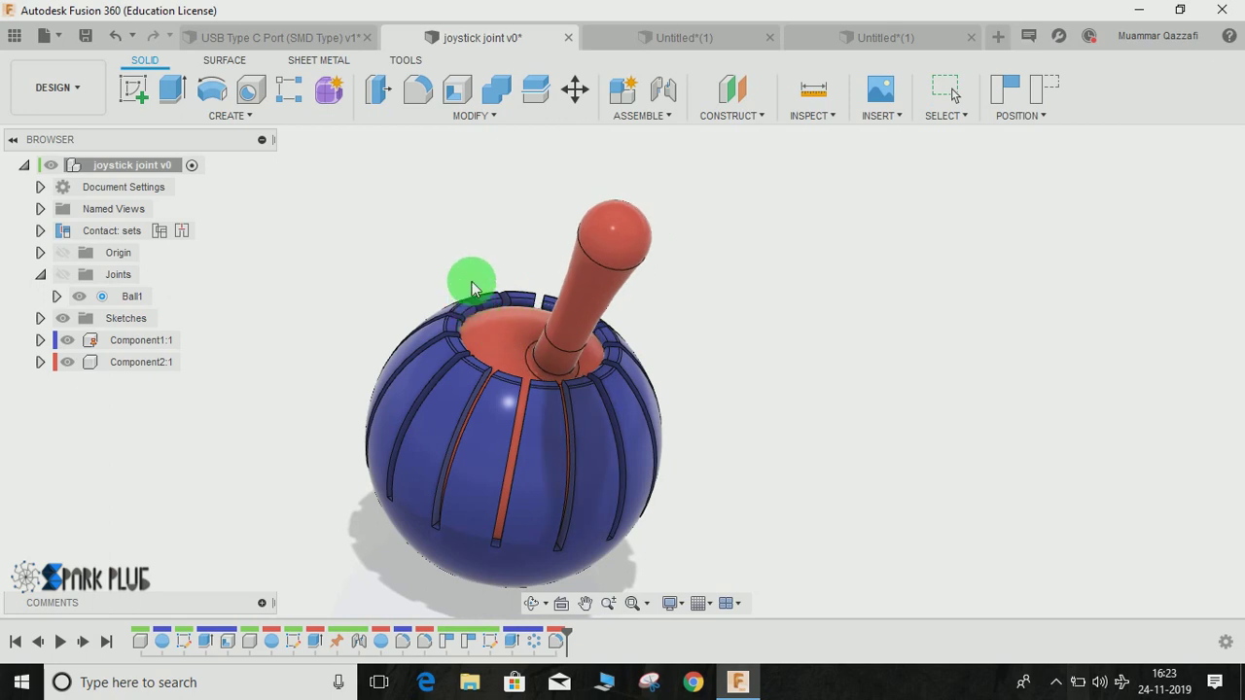
pyautogui.moveTo(472, 284); pyautogui.dragTo(506, 268)
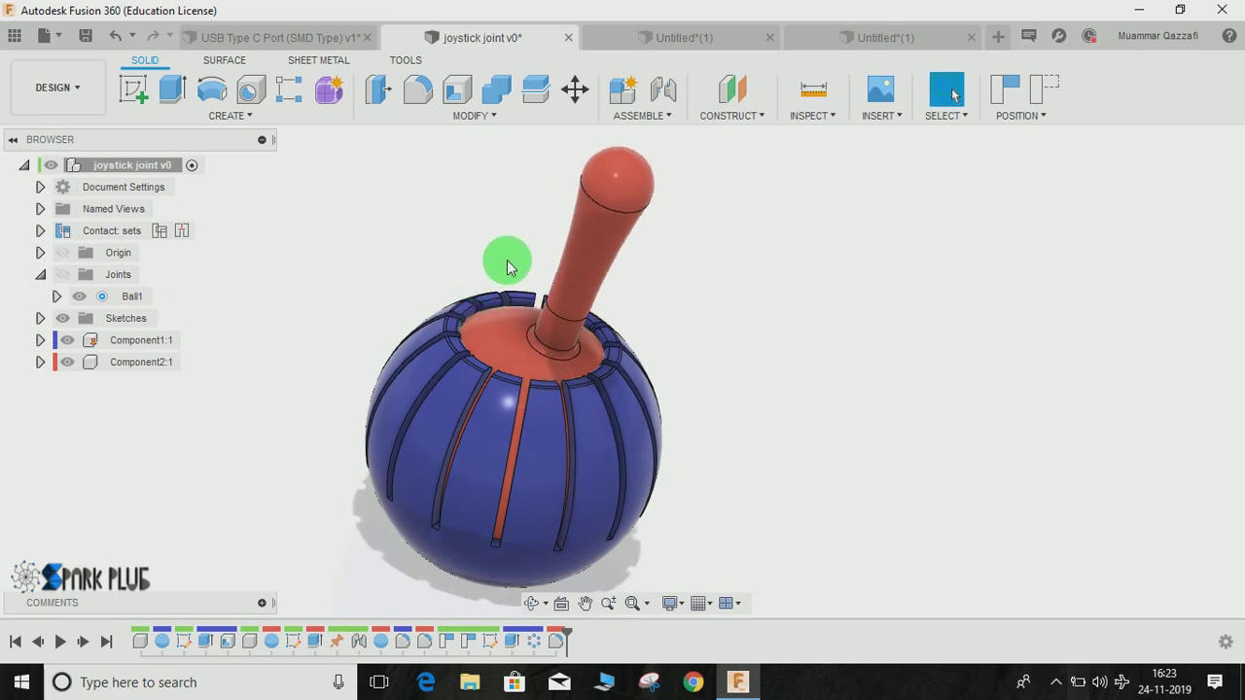